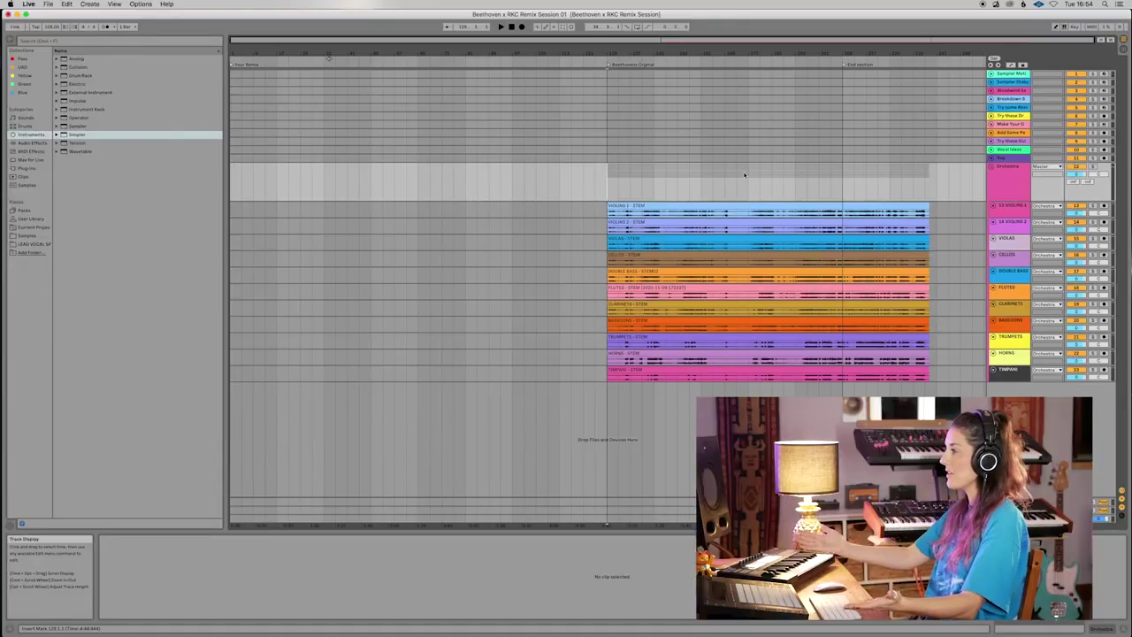
Highlight all the orchestral stem clips across the Orchestra group, and clear the selection.
click(955, 186)
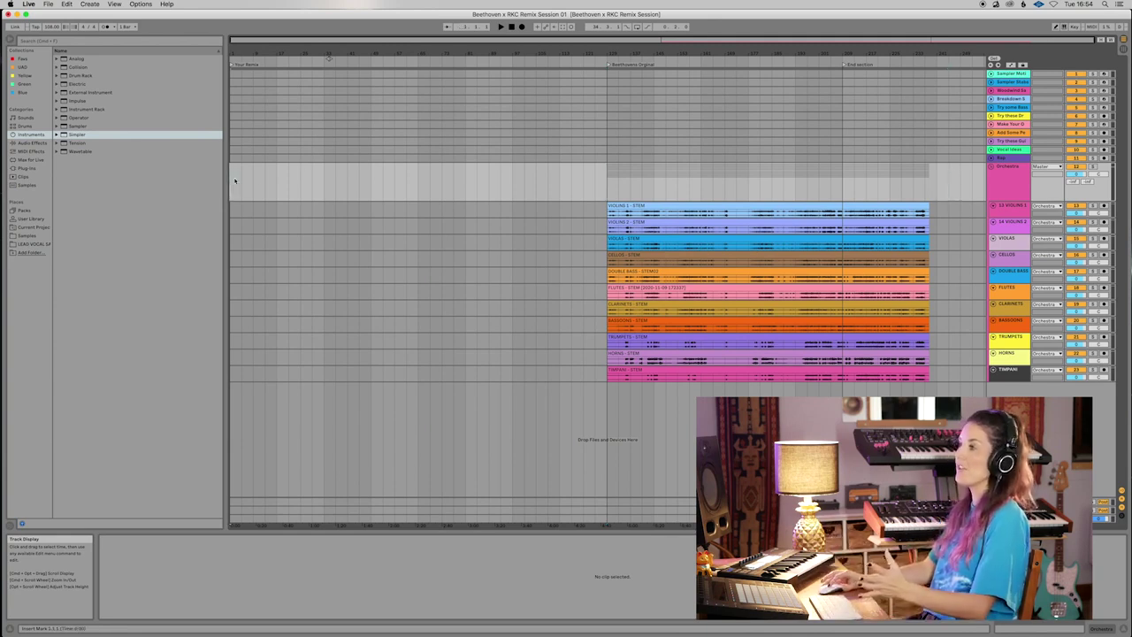
drag(976, 184, 536, 381)
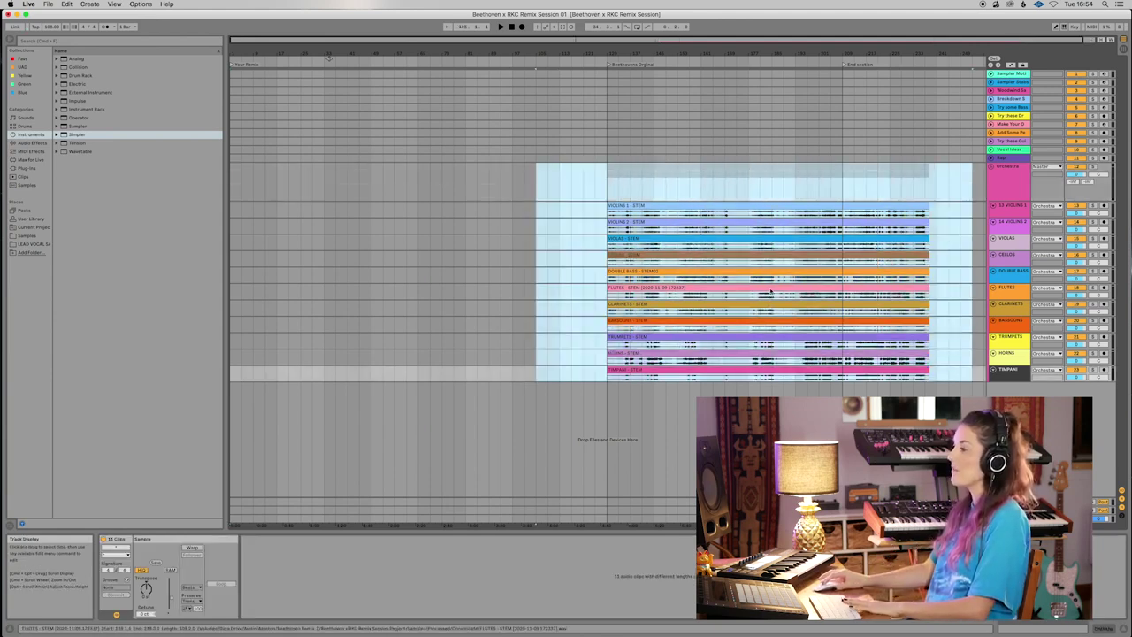
click(955, 193)
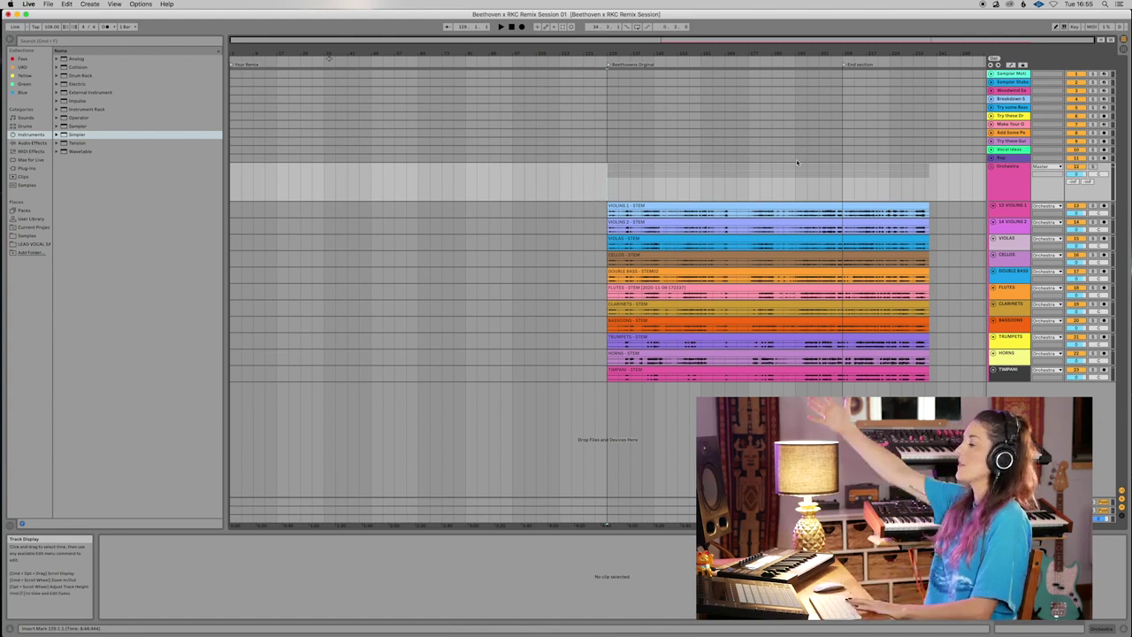
Play the orchestral stems from the Beethoven's Original marker, stop playback, and listen briefly from the start of the arrangement.
key(space)
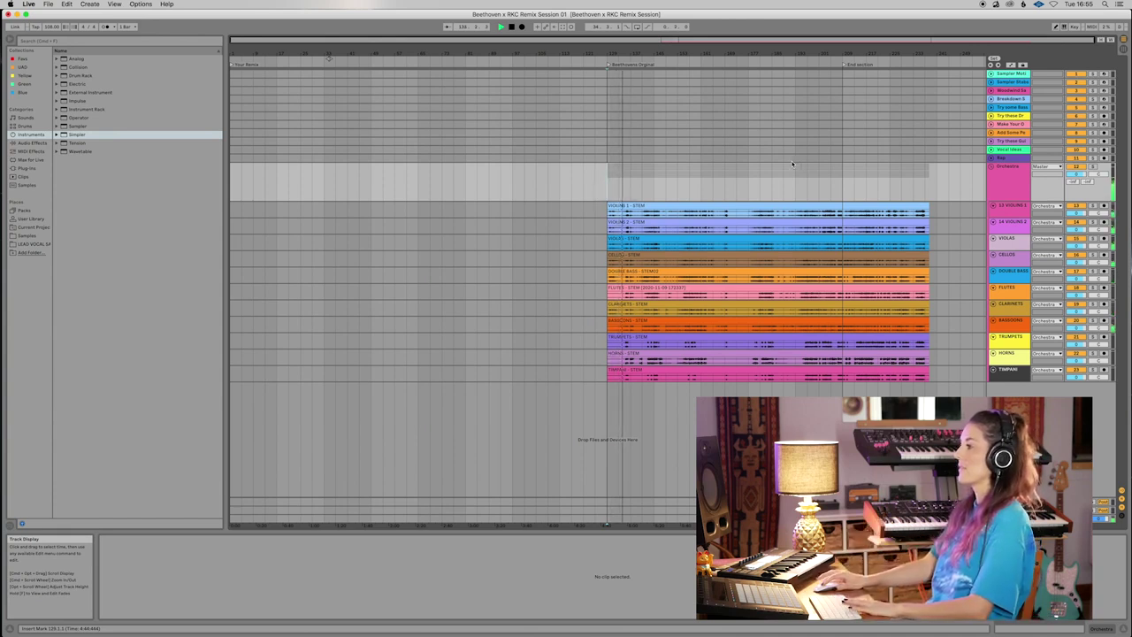
click(511, 27)
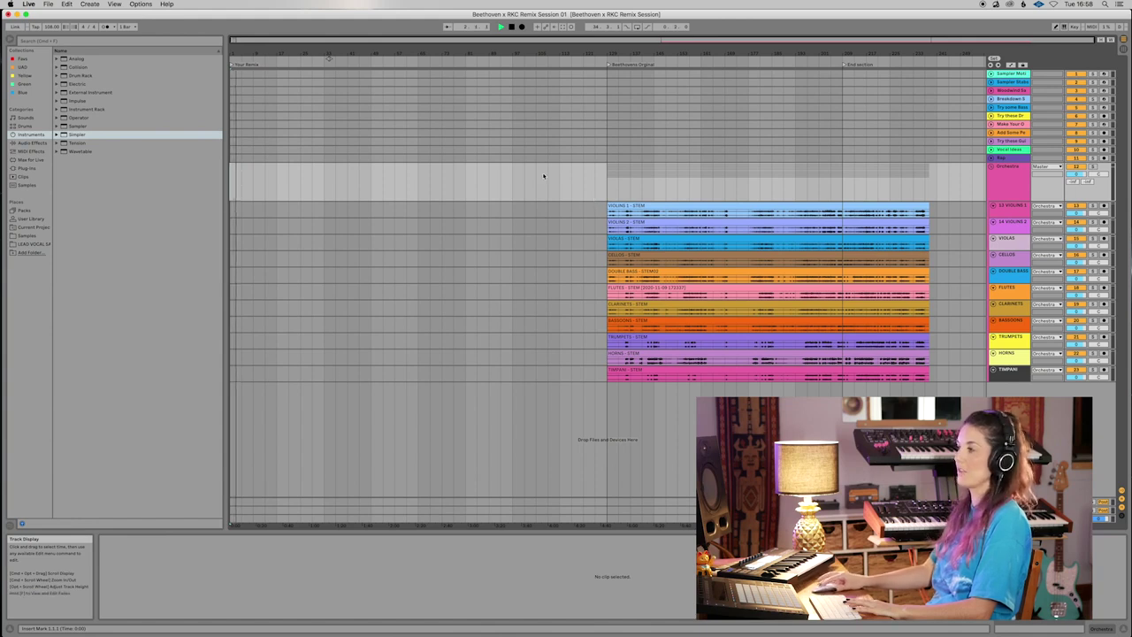
key(space)
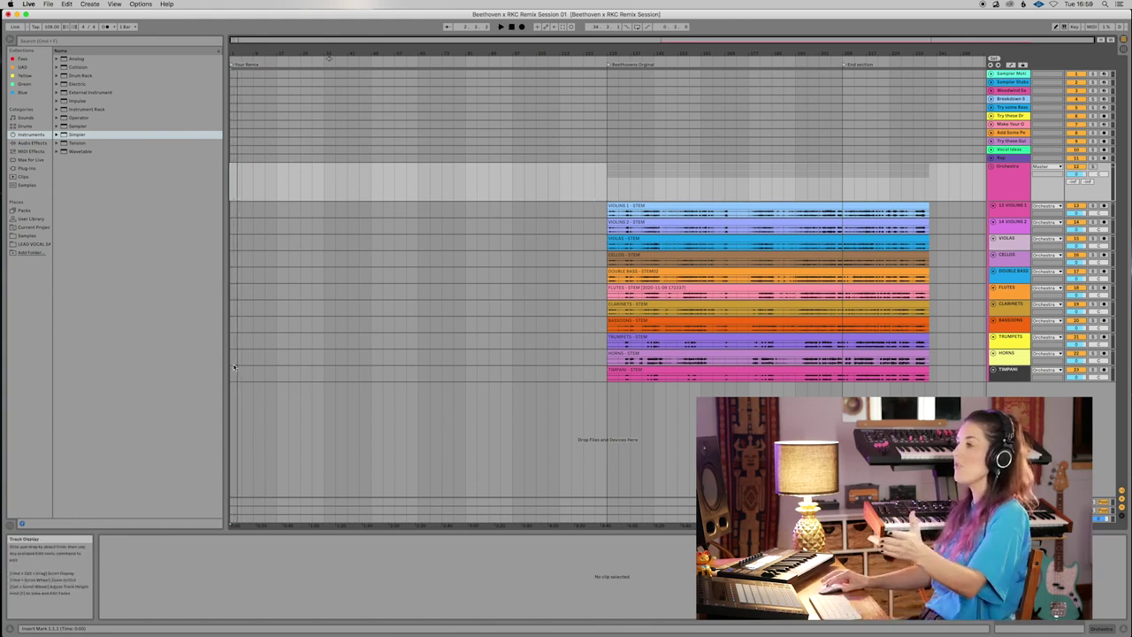
click(606, 403)
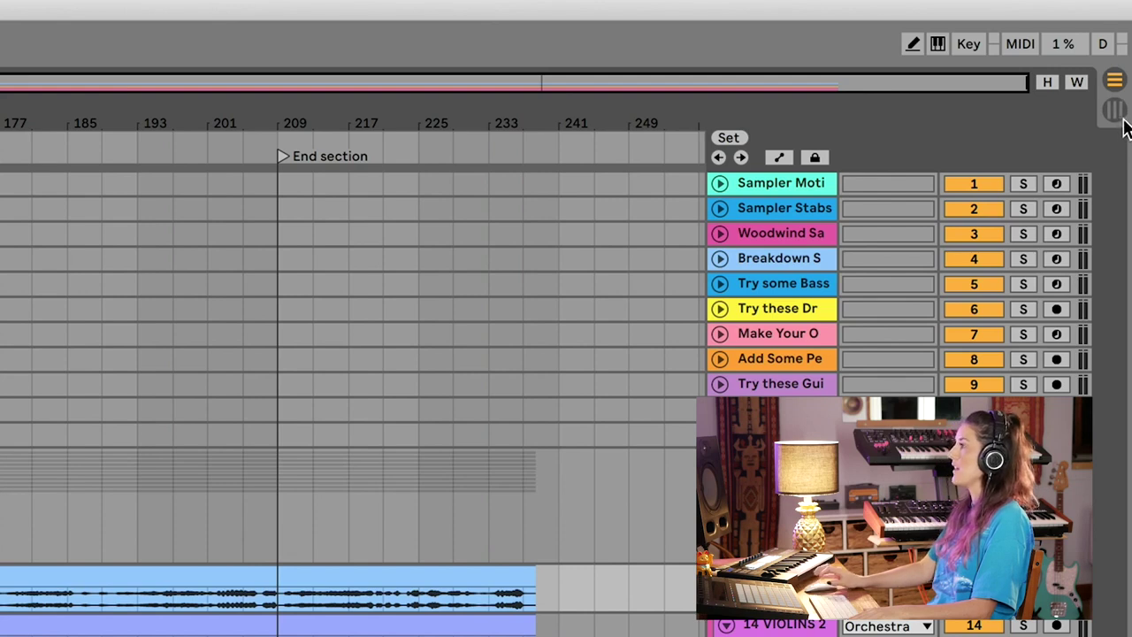
Switch to the Session View and stop all clips from the Master track.
click(1117, 114)
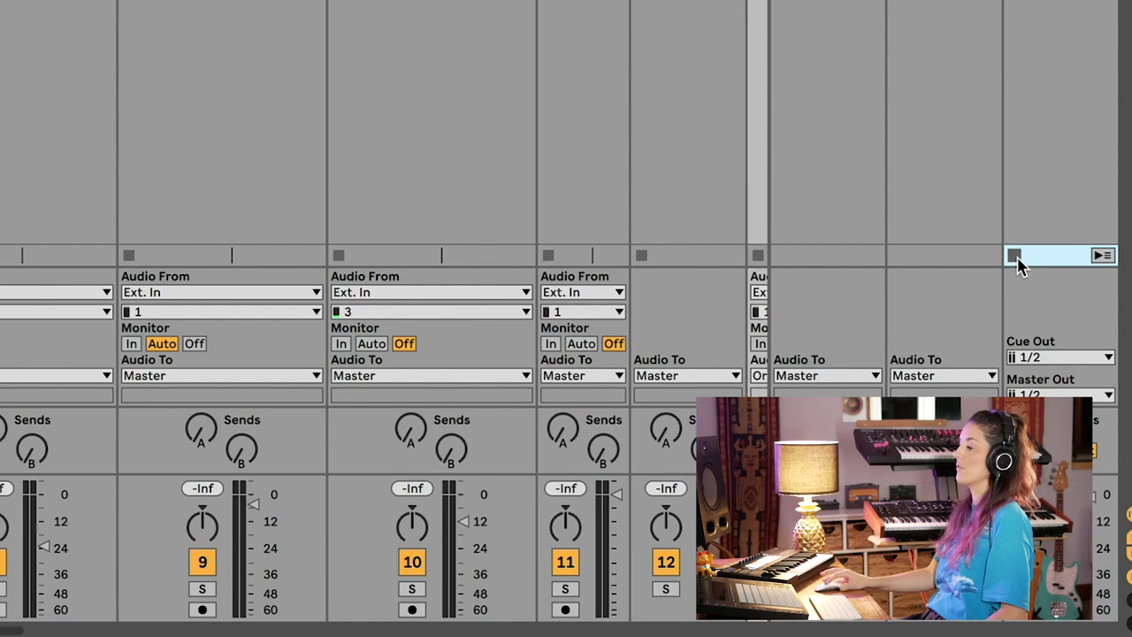
click(1015, 255)
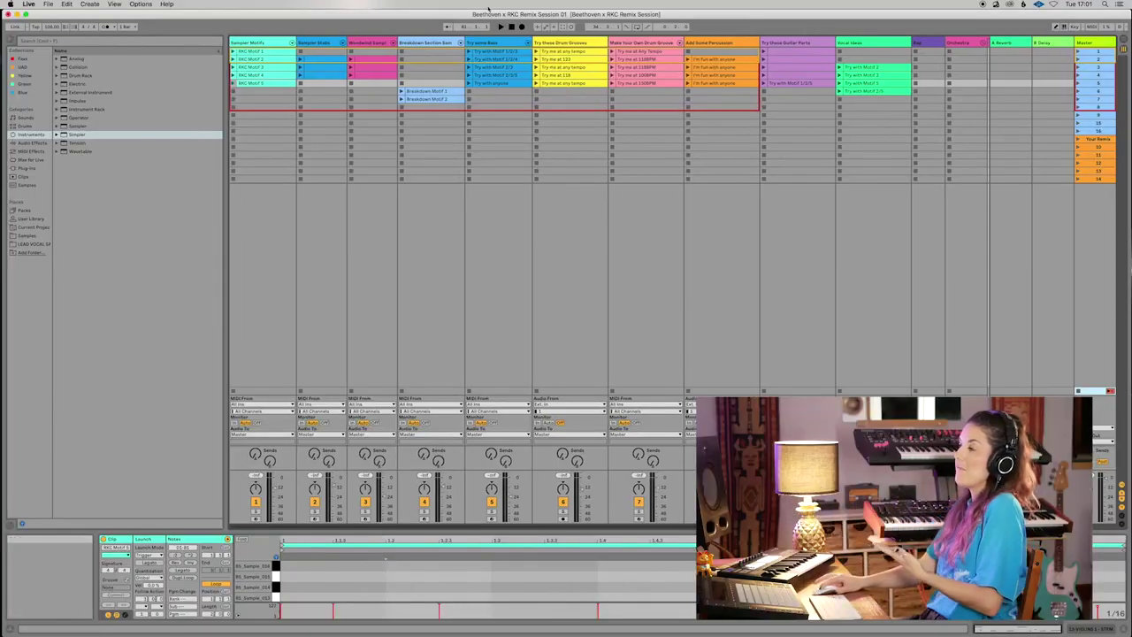
Inspect example clips on the Sampler Motifs, Try these Drum Grooves and Vocal Ideas tracks, and compare the Arrangement and Session views.
click(268, 51)
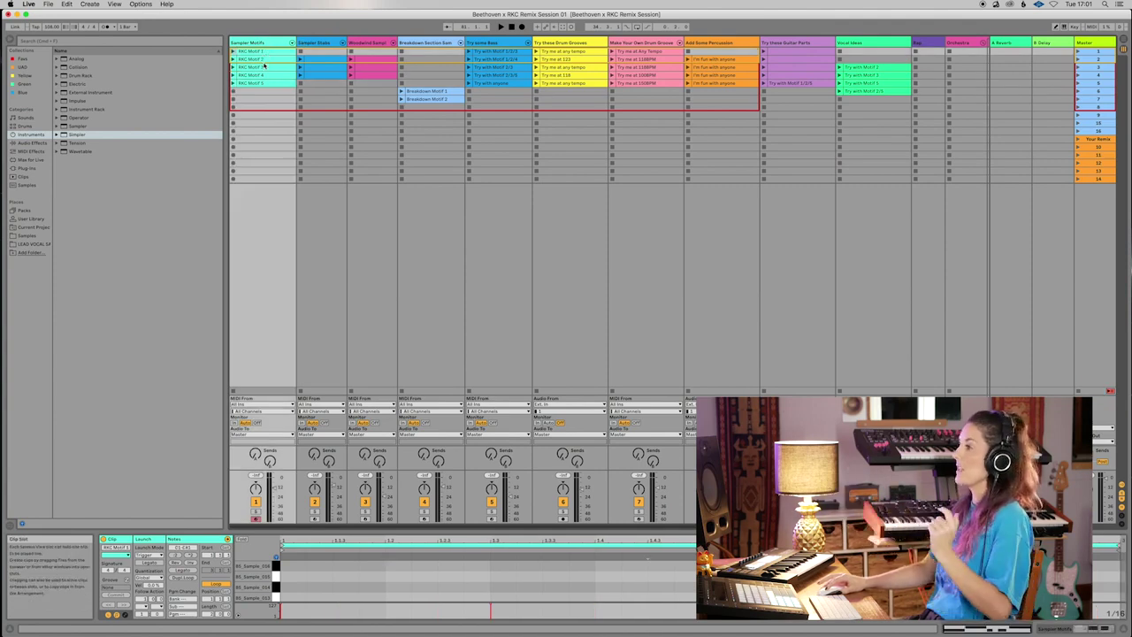
click(576, 60)
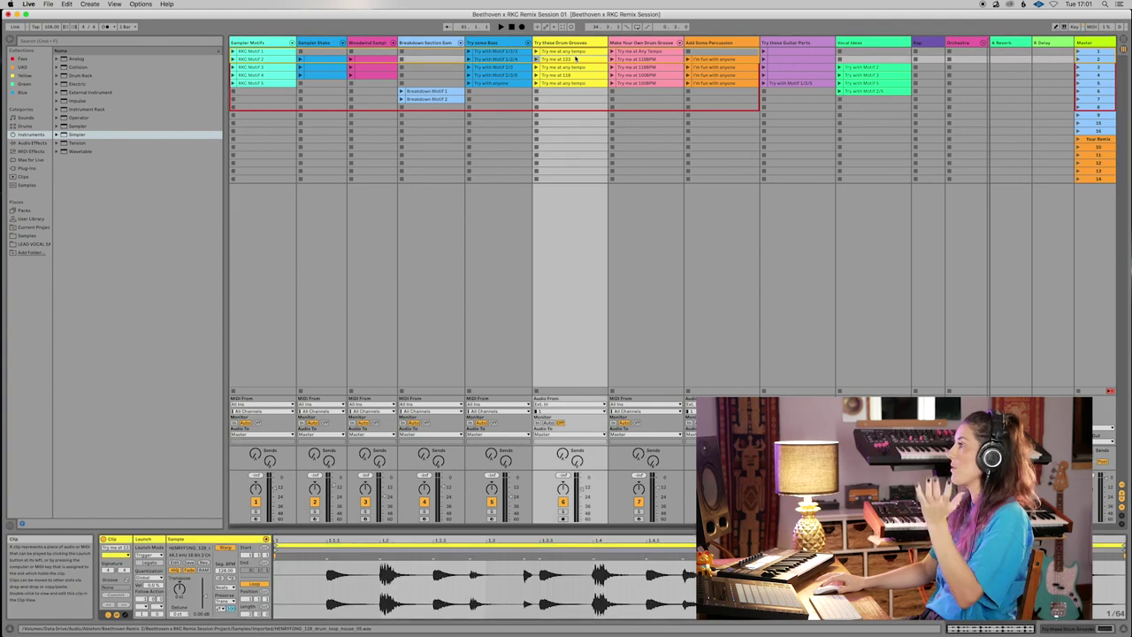
click(832, 73)
click(874, 77)
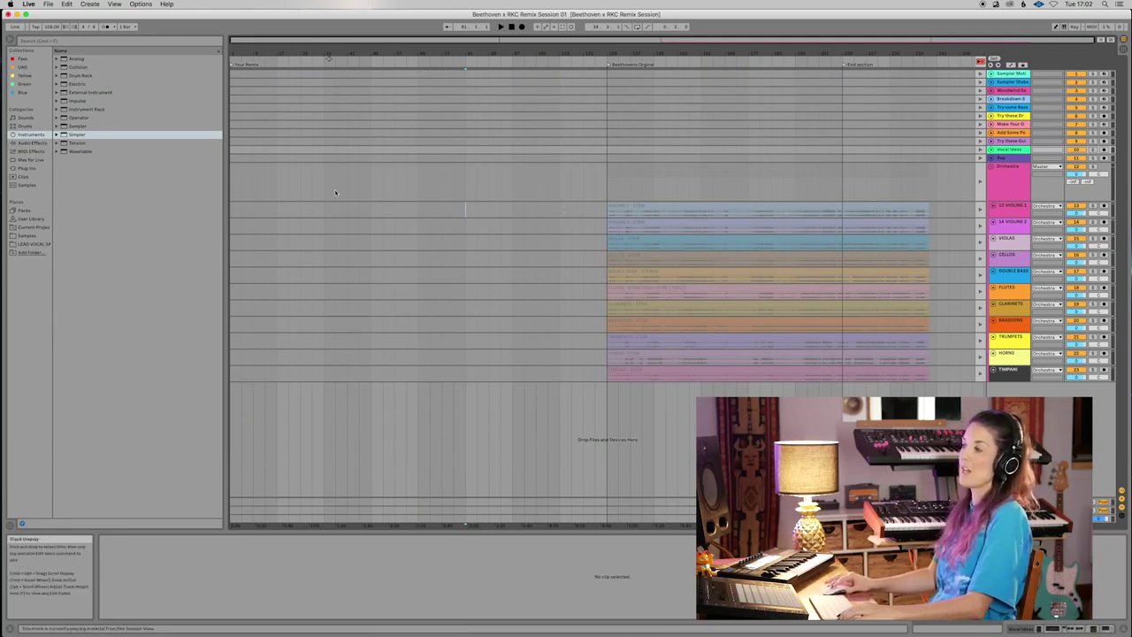
key(Tab)
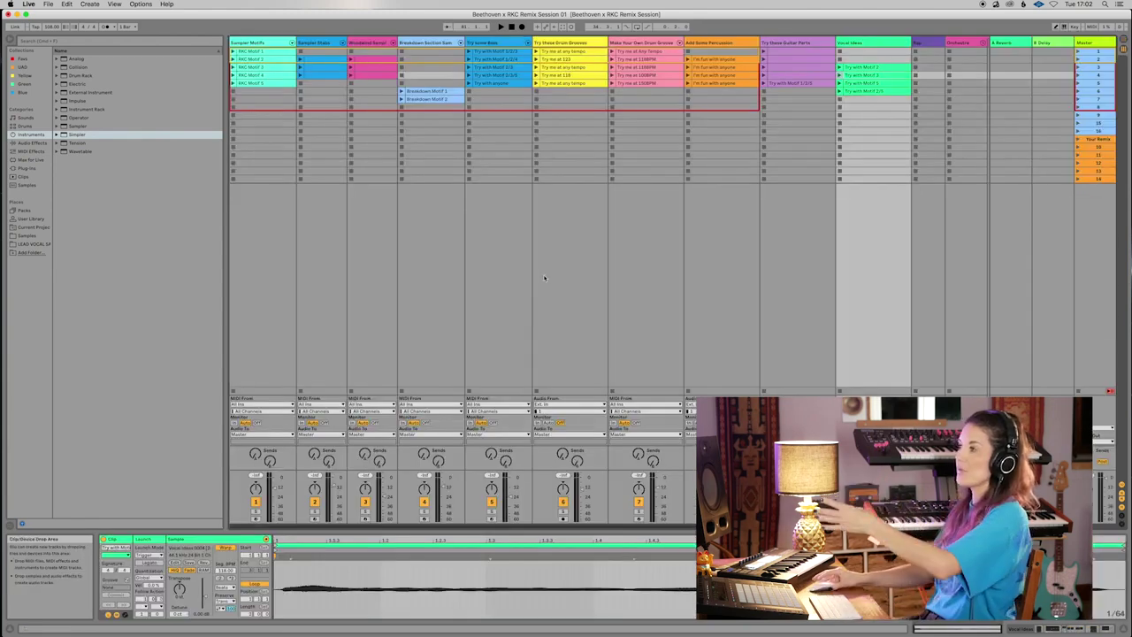
click(384, 248)
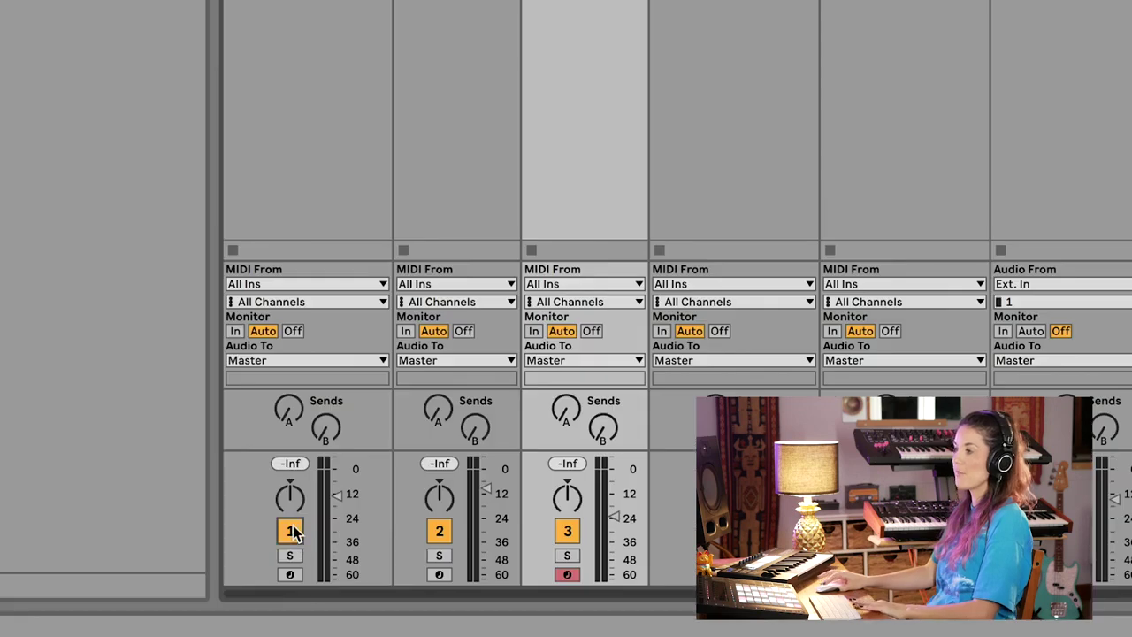
Solo and unsolo the Sampler Motifs track, and arm it for recording.
click(289, 556)
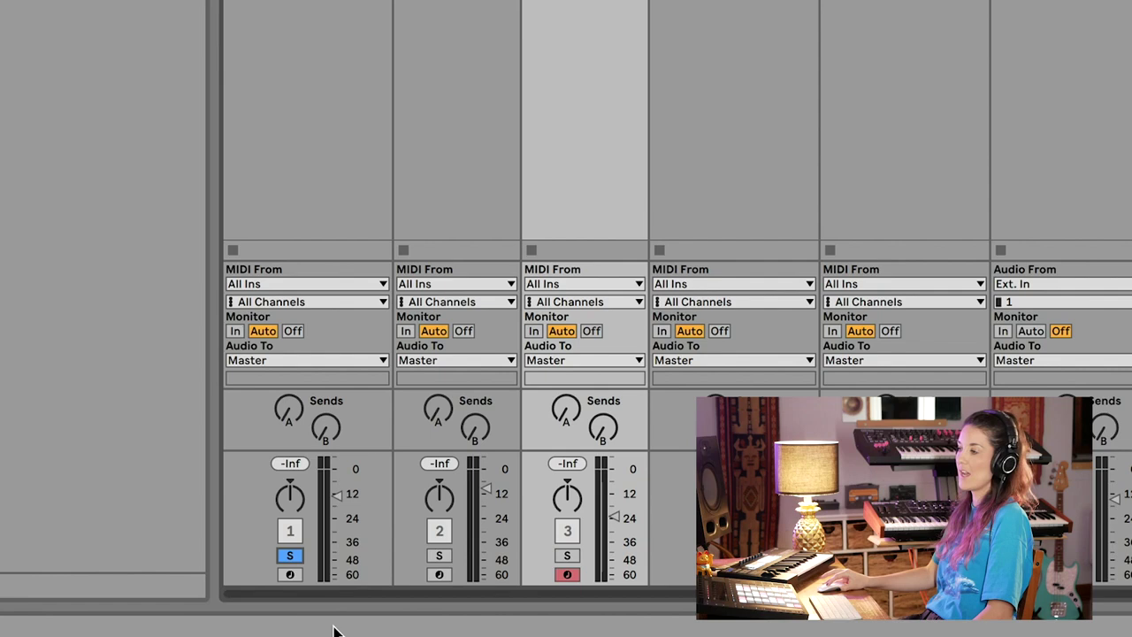
click(297, 556)
click(290, 575)
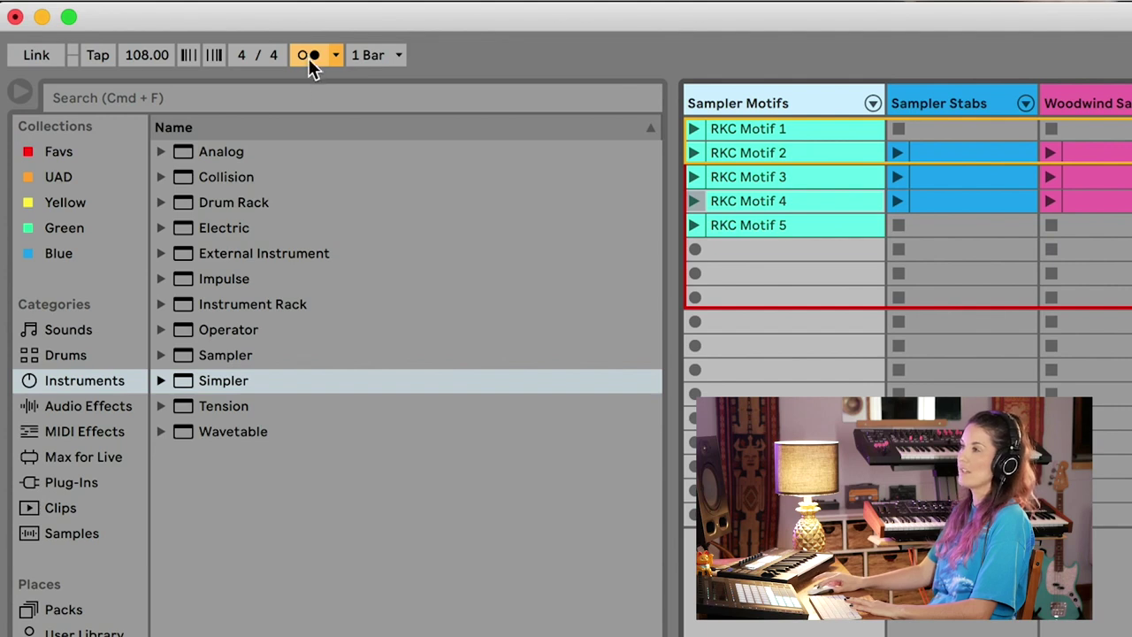
Leave the metronome enabled, play the click, and adjust the cue volume on the Master track.
click(313, 61)
click(309, 62)
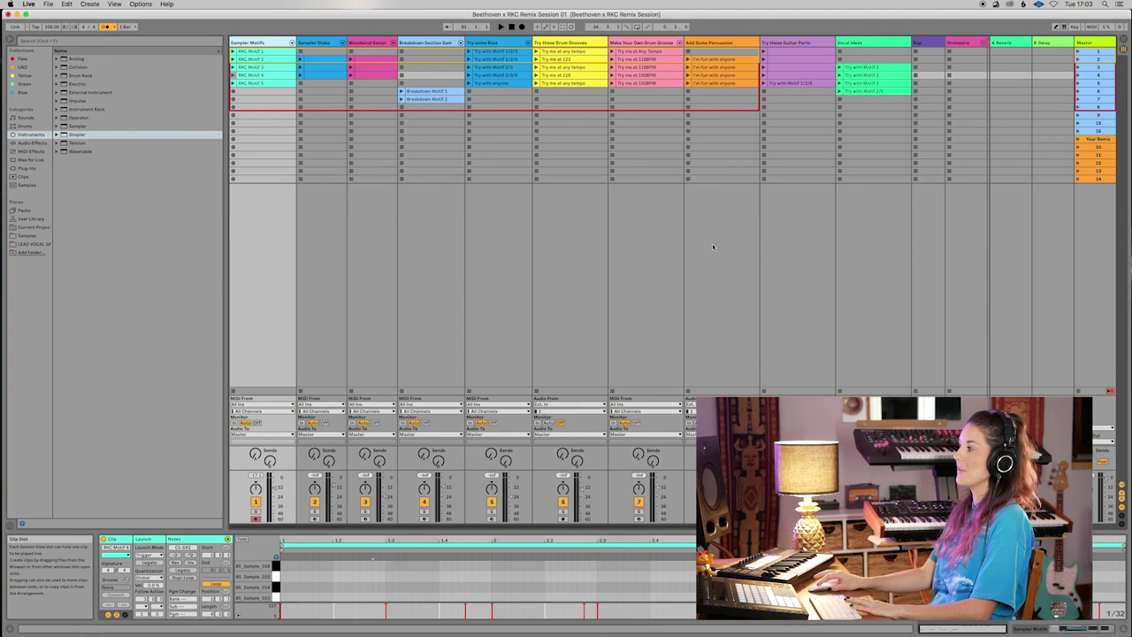
key(space)
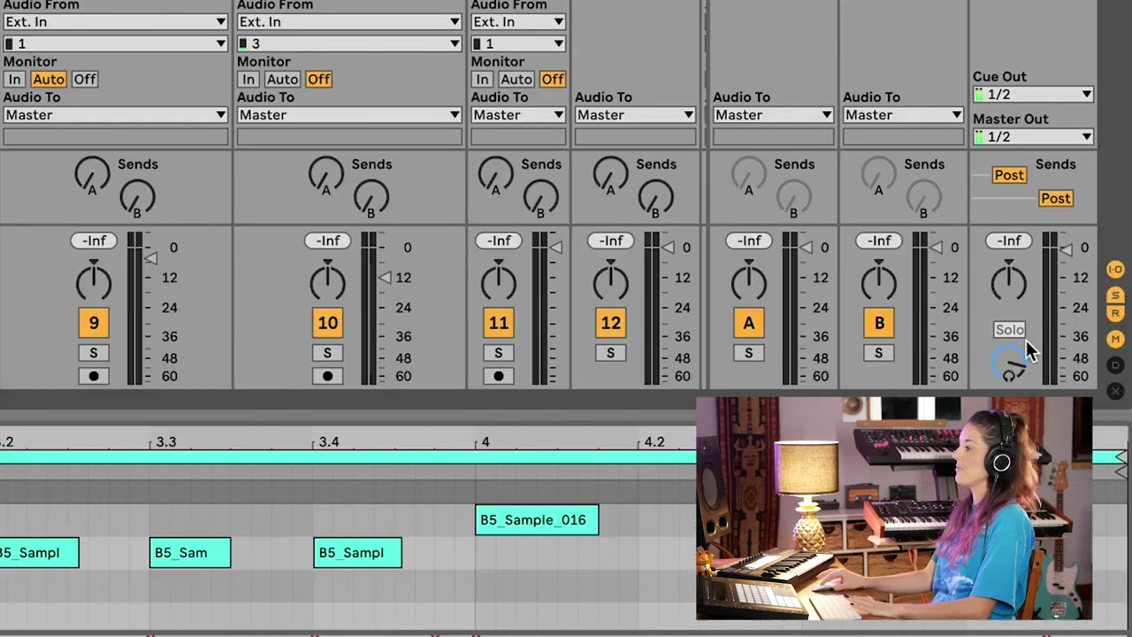
drag(1010, 361, 1009, 372)
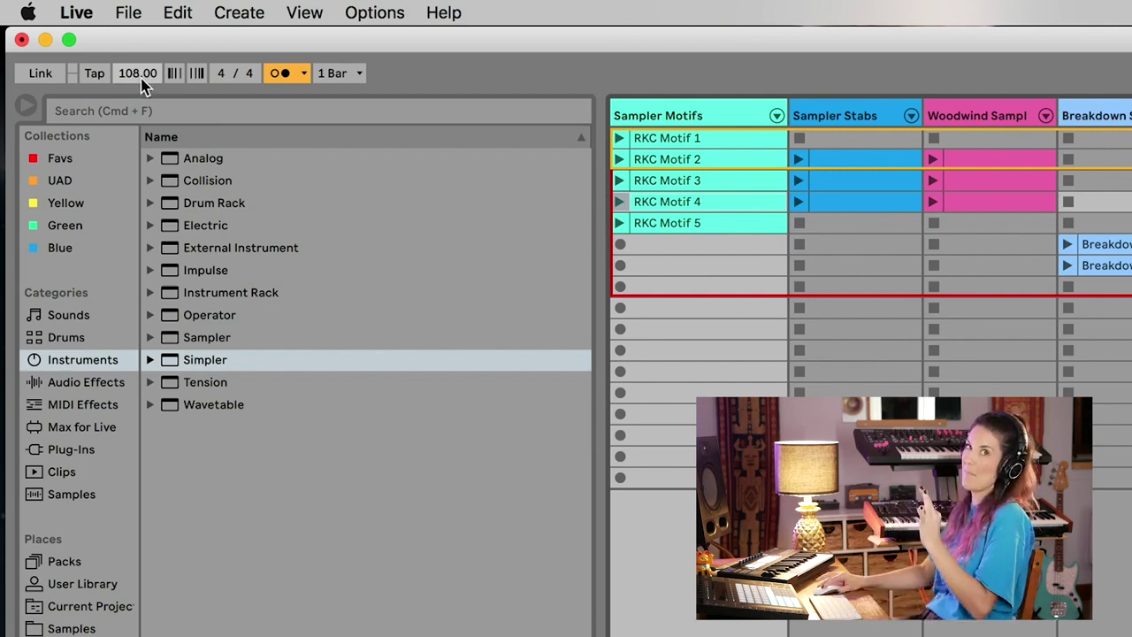
Try project tempos of 200 and 21 BPM, and restore the tempo to 108 BPM.
click(138, 77)
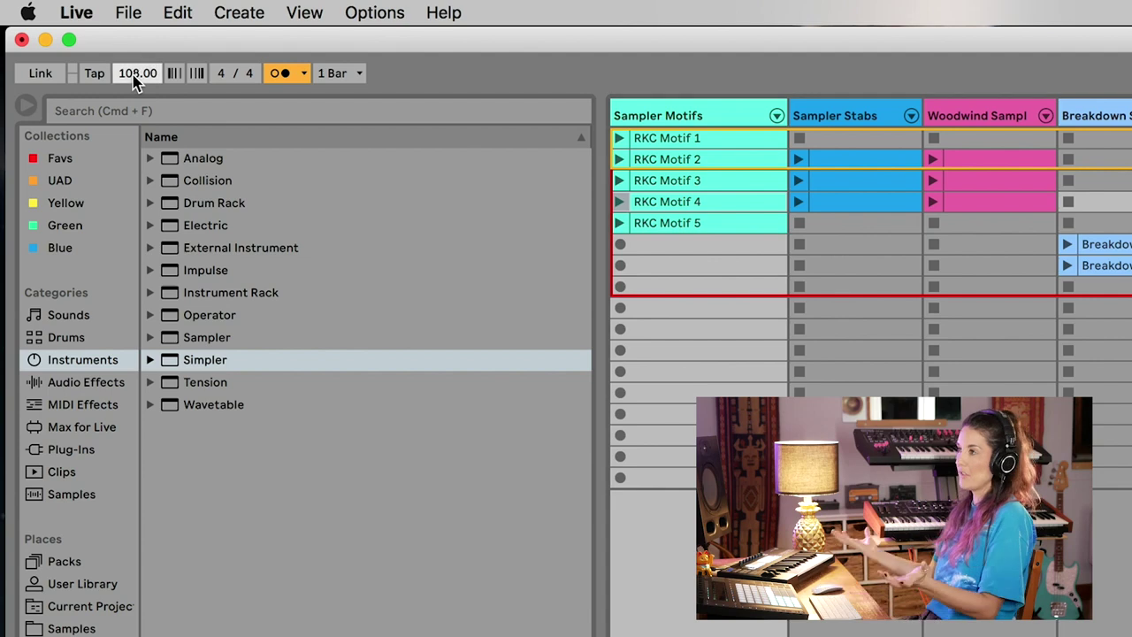
text(200)
key(Return)
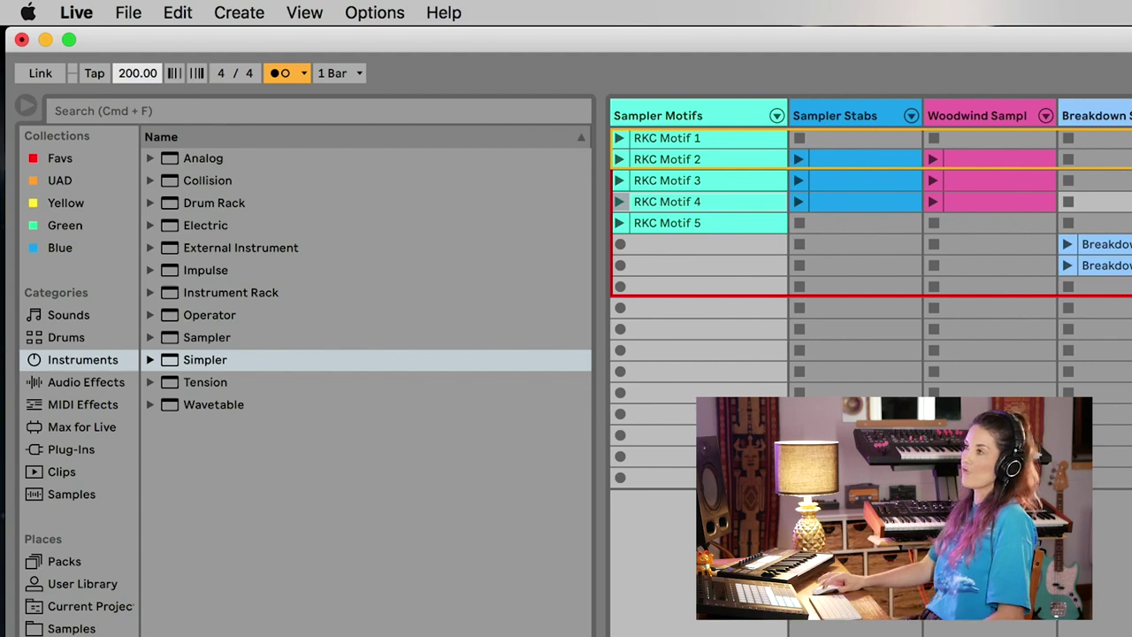
drag(138, 73, 138, 115)
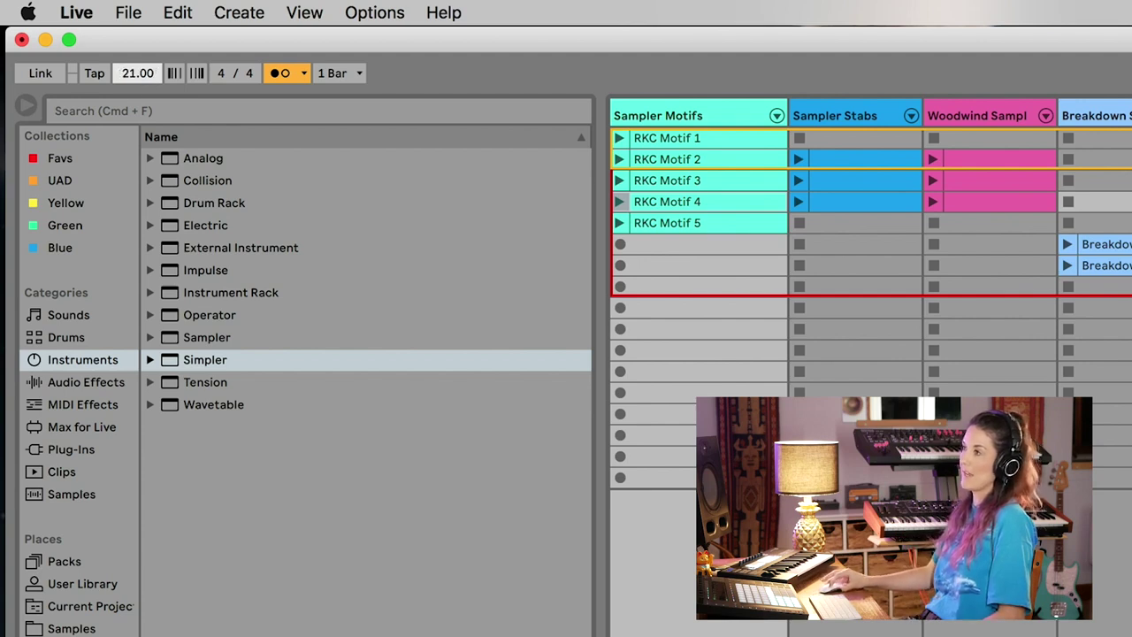
drag(146, 72, 146, 88)
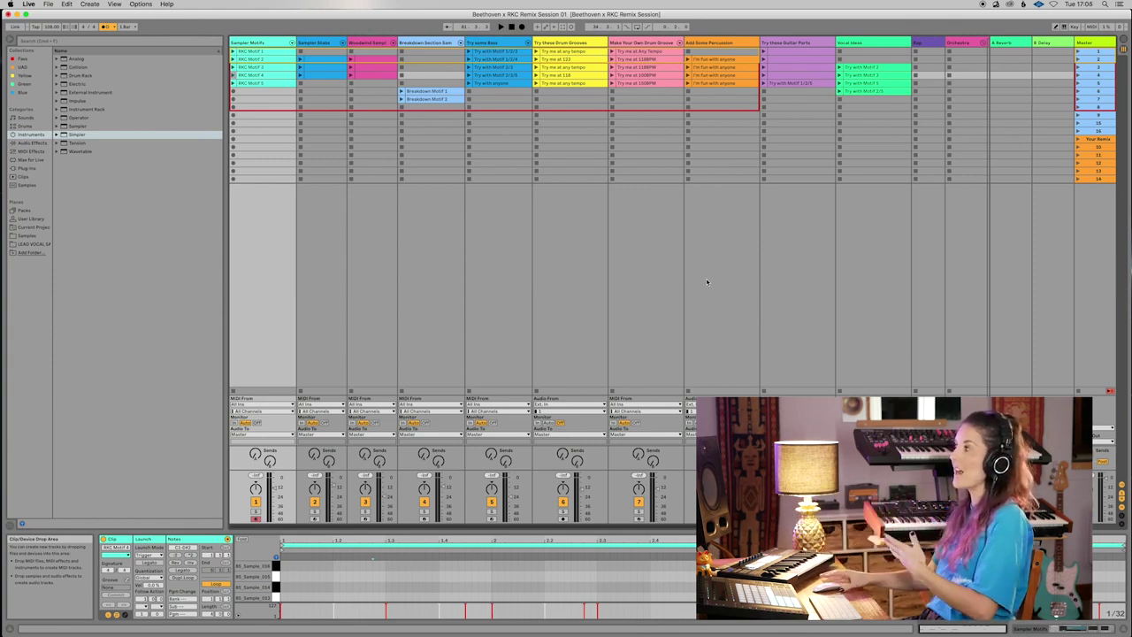
Look at the empty clip slots below the existing clips on the Woodwind Sampler track.
click(371, 123)
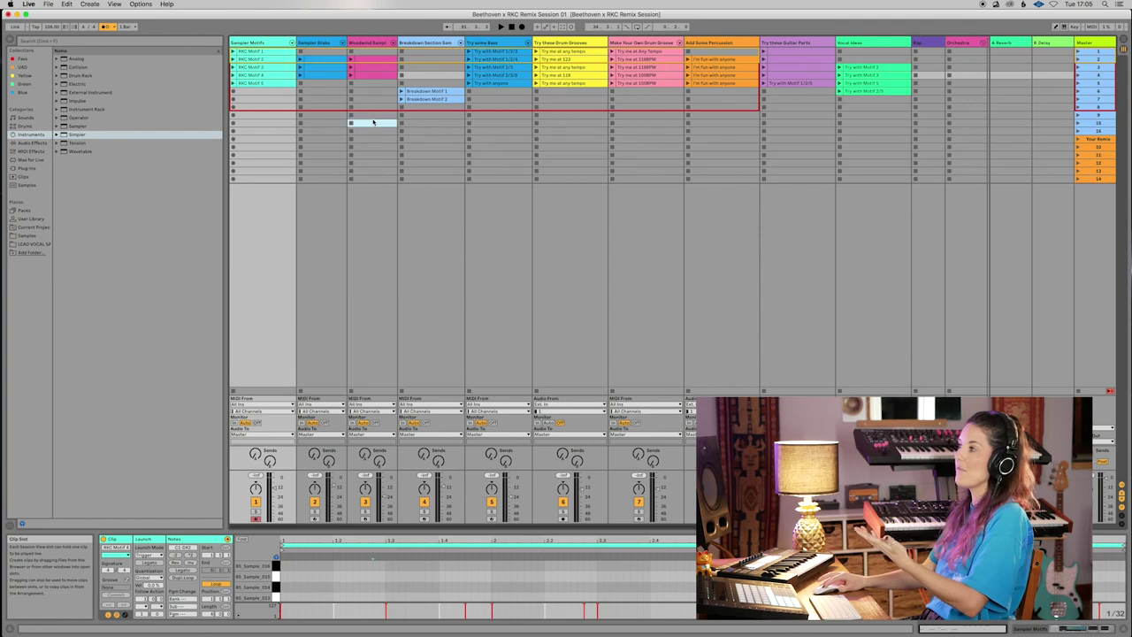
click(372, 107)
click(372, 91)
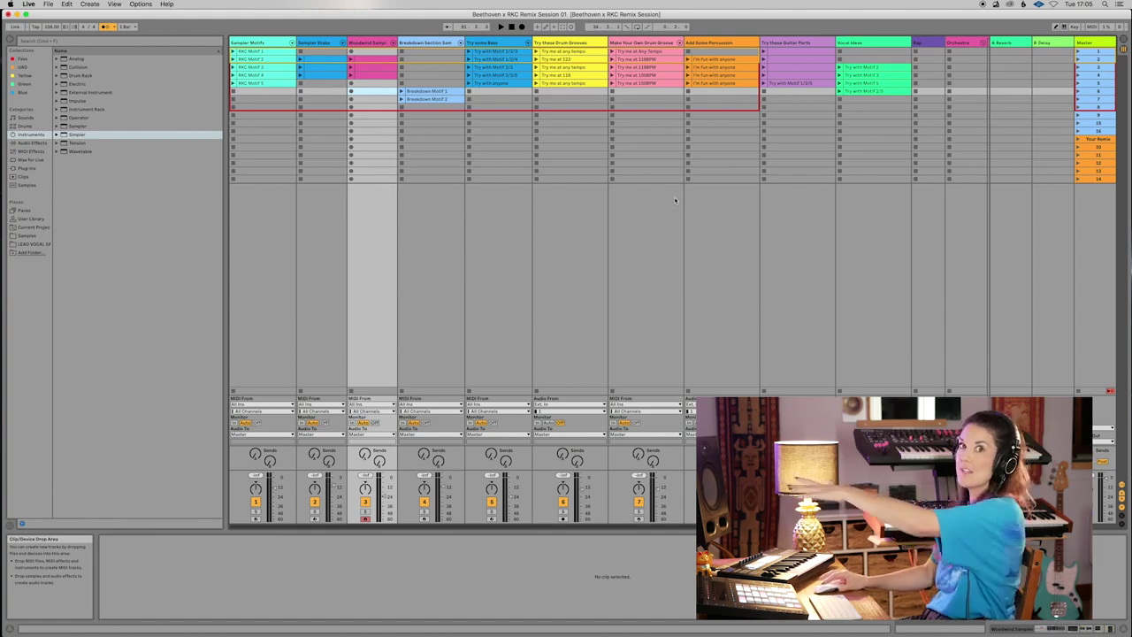
Set the MIDI input of the Sampler Motifs track to Computer Keyboard.
click(256, 42)
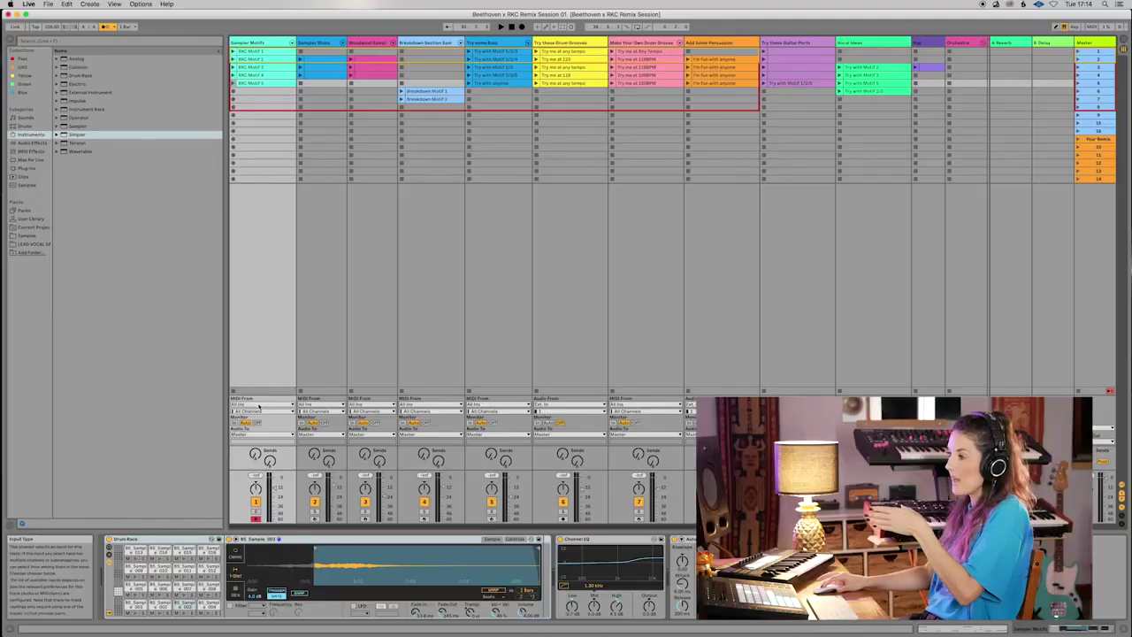
click(260, 408)
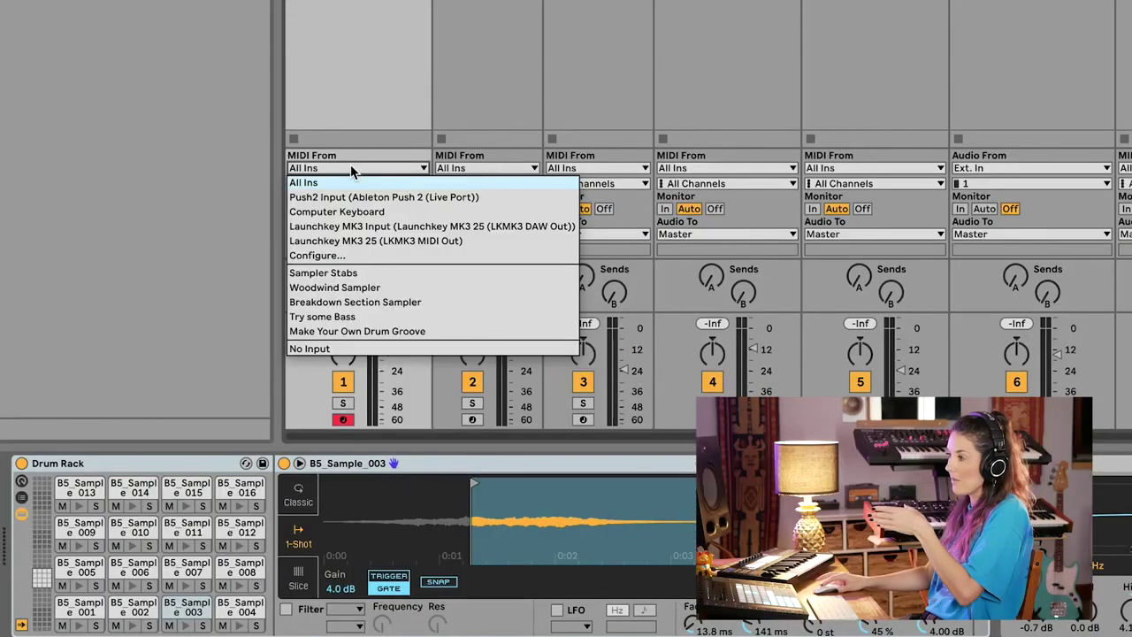
click(367, 212)
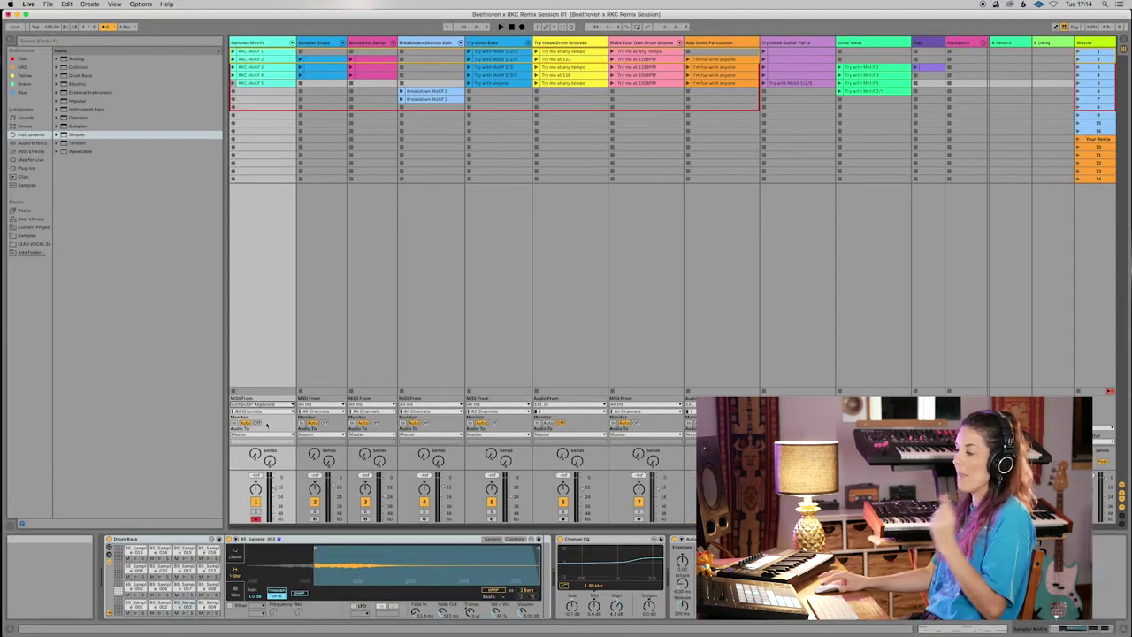
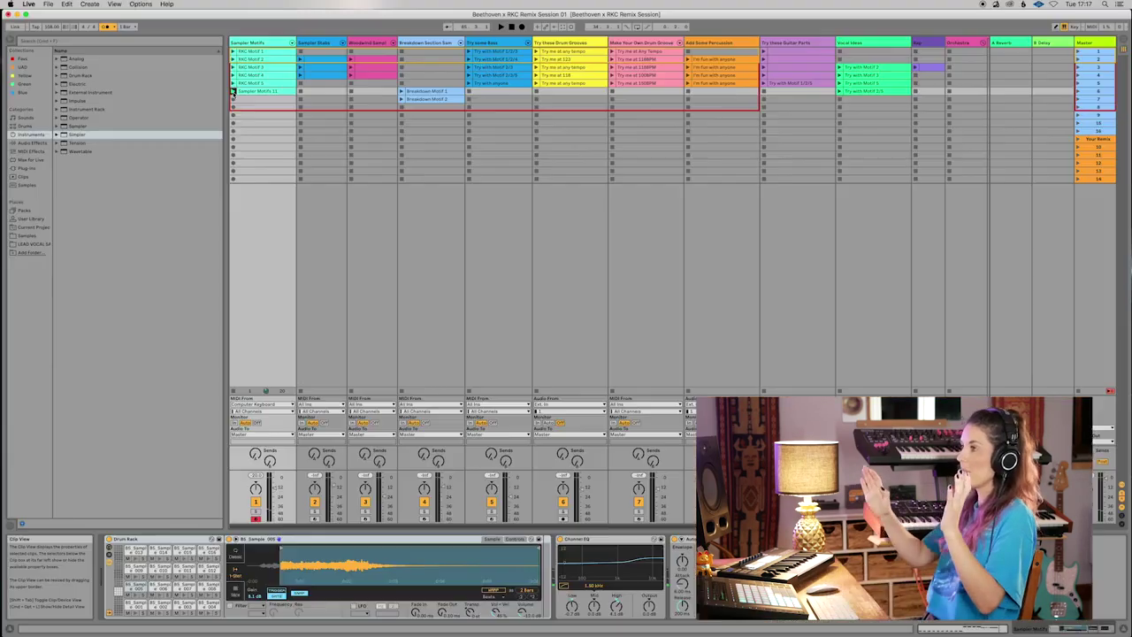
Open the recorded Sampler Motifs clip in an enlarged note editor and shorten its loop to end at bar 5.
key(shift+Tab)
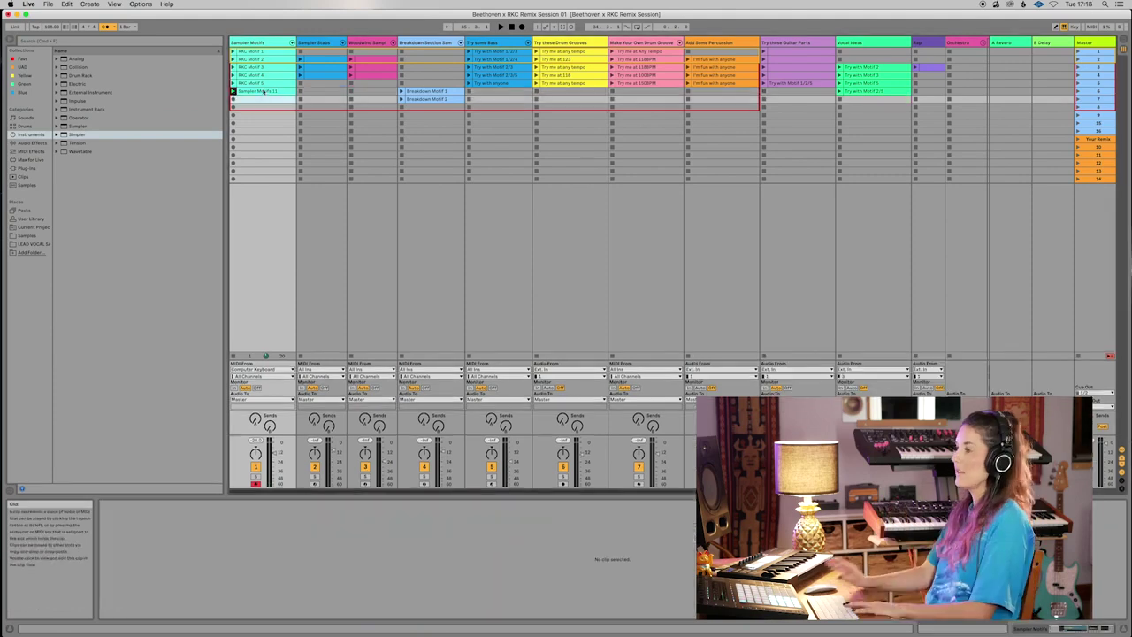
click(263, 91)
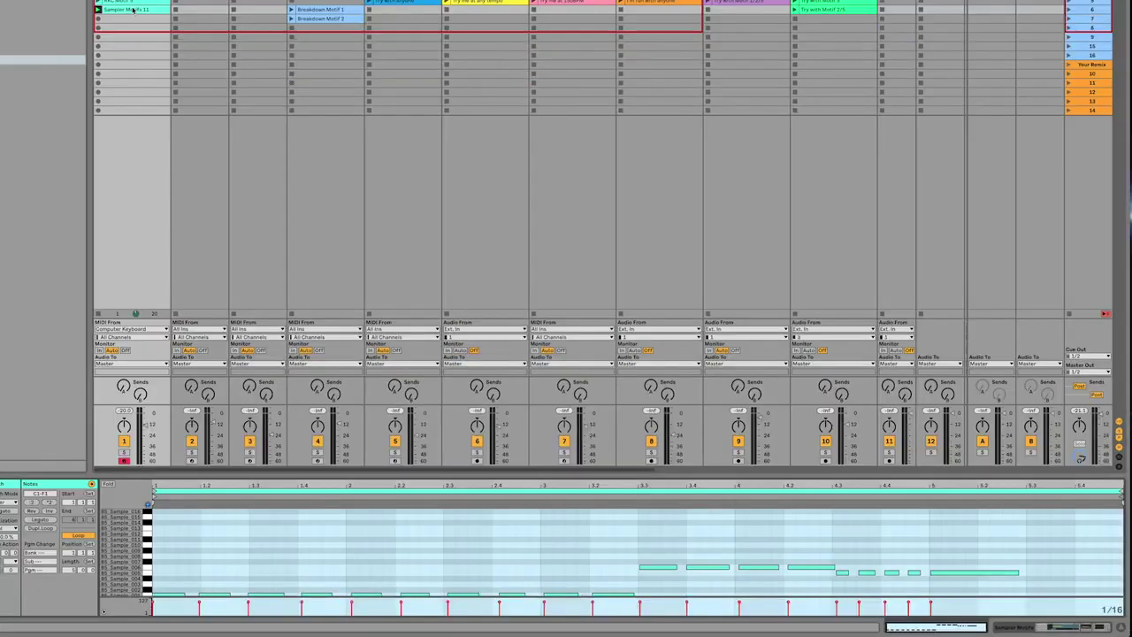
click(596, 519)
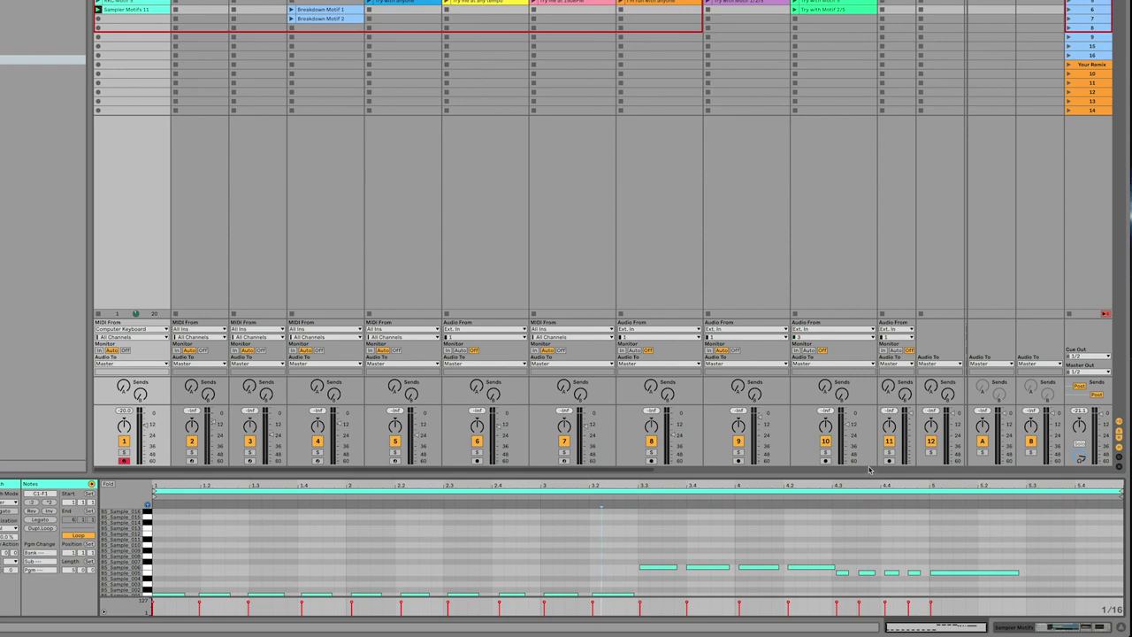
drag(849, 475, 849, 286)
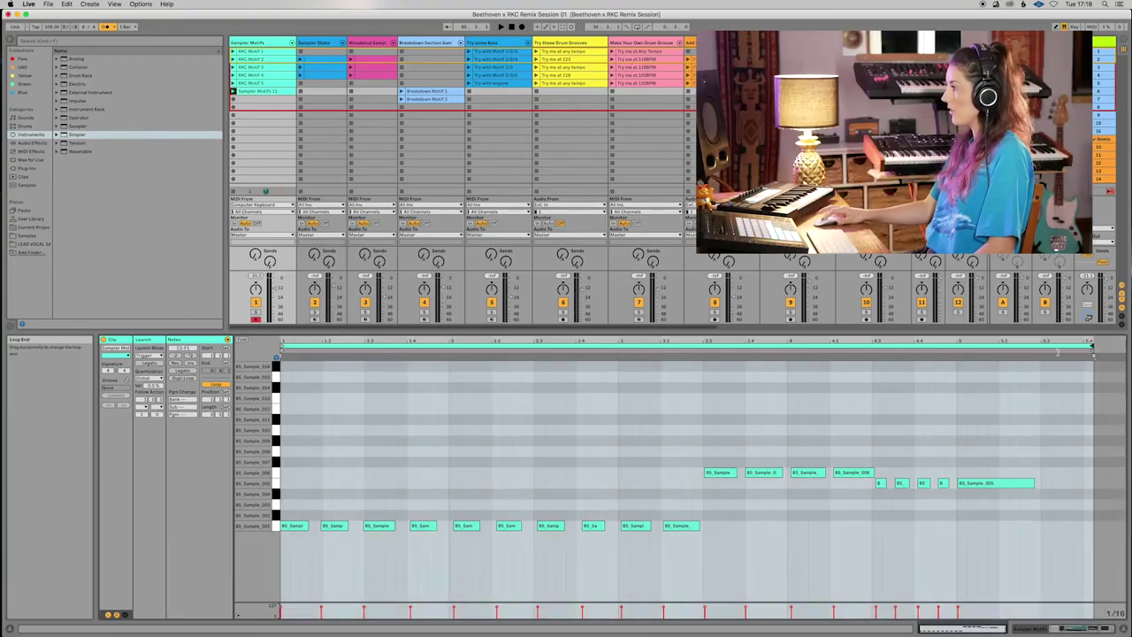
drag(1092, 346, 957, 348)
Play the clip and move three B5_Sample_001 notes slightly later onto samples 010, 014 and 008.
key(space)
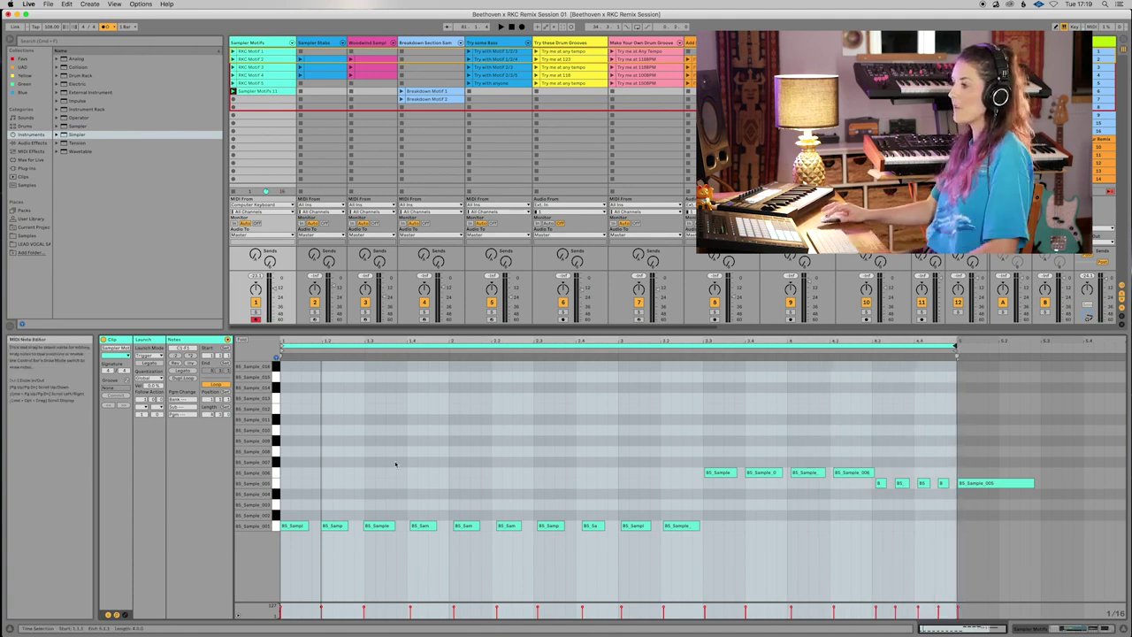
drag(294, 525, 321, 432)
drag(377, 525, 424, 386)
drag(506, 526, 536, 451)
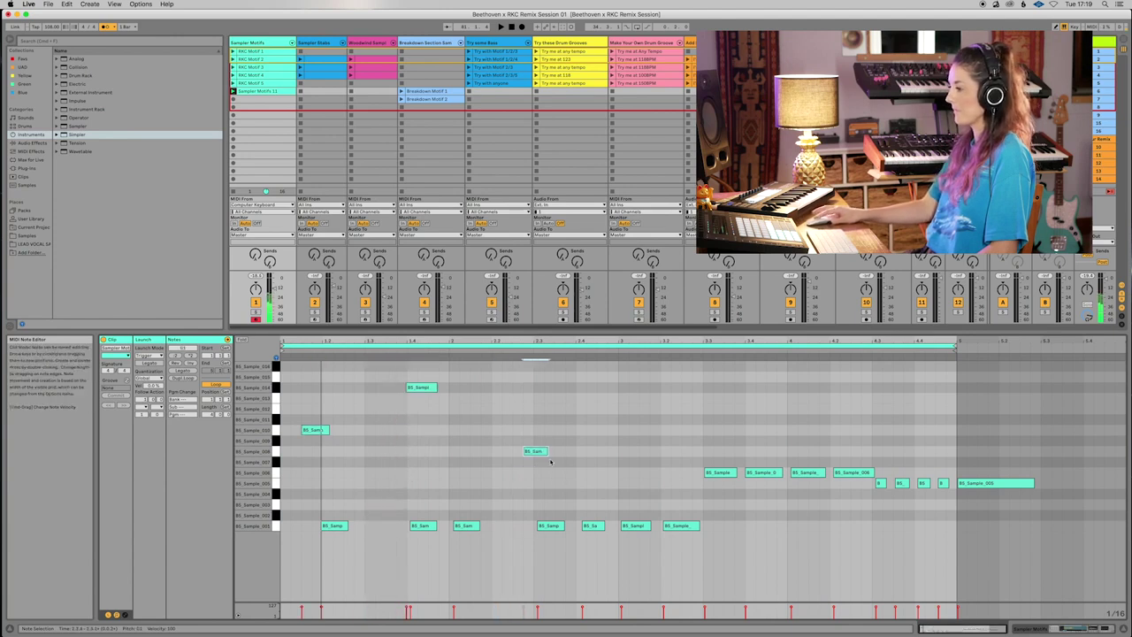
Move two more B5_Sample_001 notes and a B5_Sample_006 note of the recorded clip up to higher samples.
drag(632, 528, 632, 463)
drag(682, 526, 696, 425)
click(775, 475)
drag(851, 477, 856, 400)
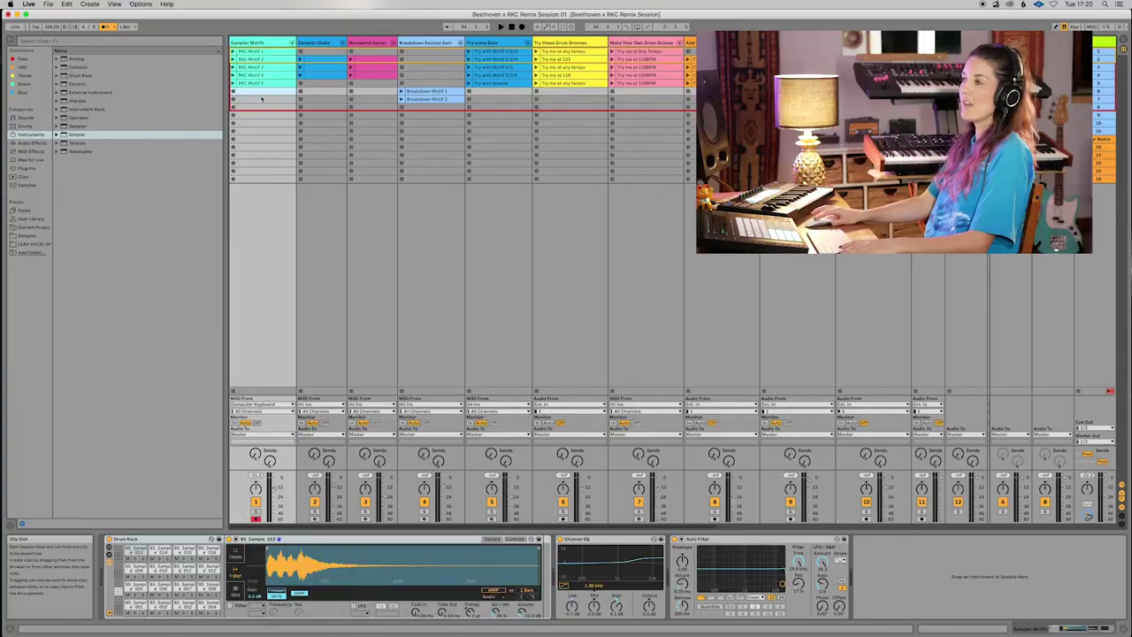
Record a new Sampler Motifs clip in the slot below RKC Motif 5 and open its notes for editing.
click(234, 92)
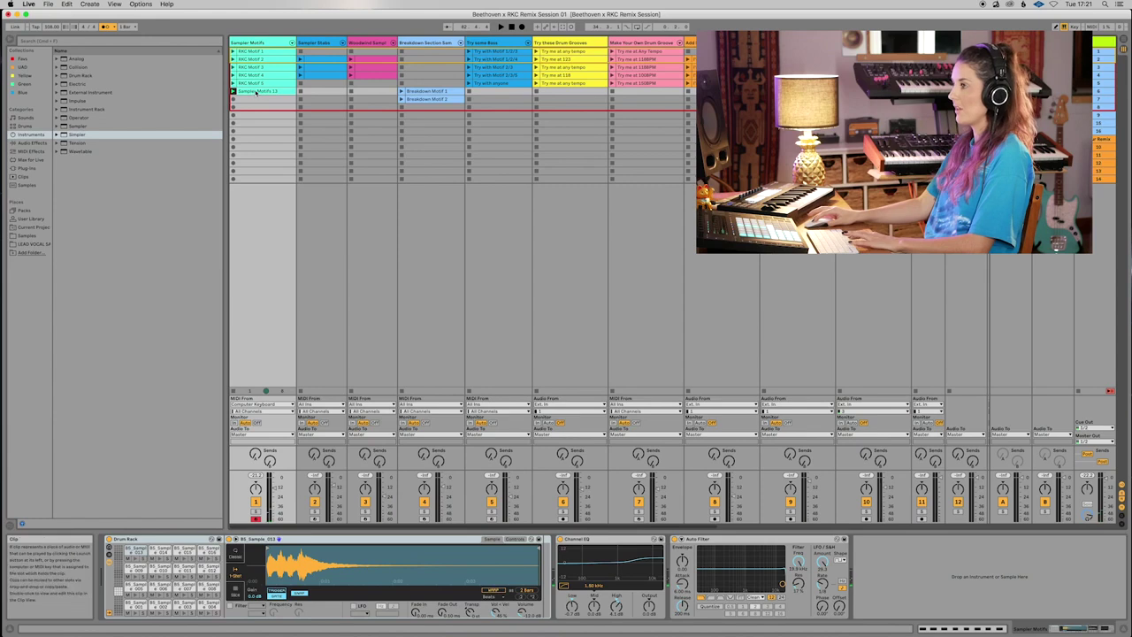
double_click(257, 92)
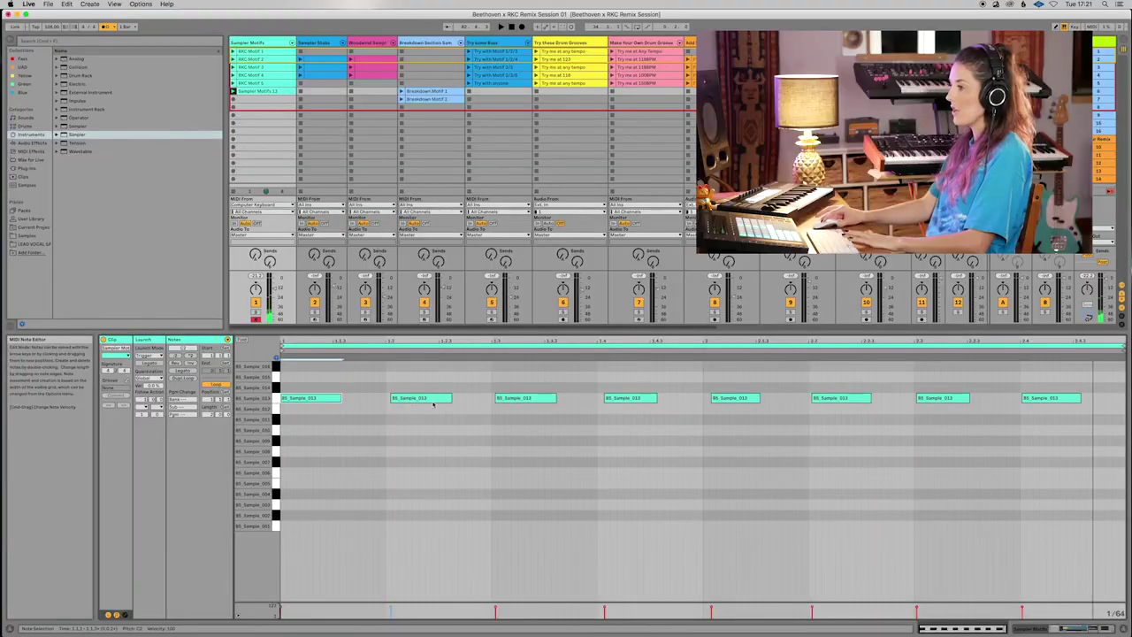
Nudge the second and third B5_Sample_013 notes earlier towards the beat, and quantize all notes in the clip.
drag(434, 403, 428, 401)
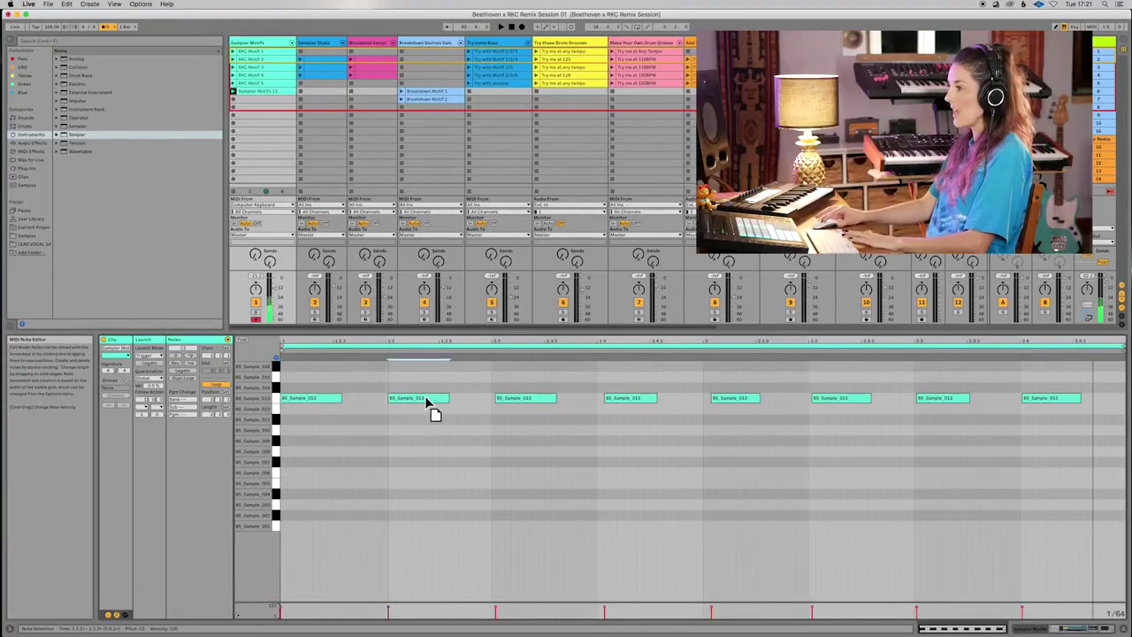
drag(511, 400, 509, 400)
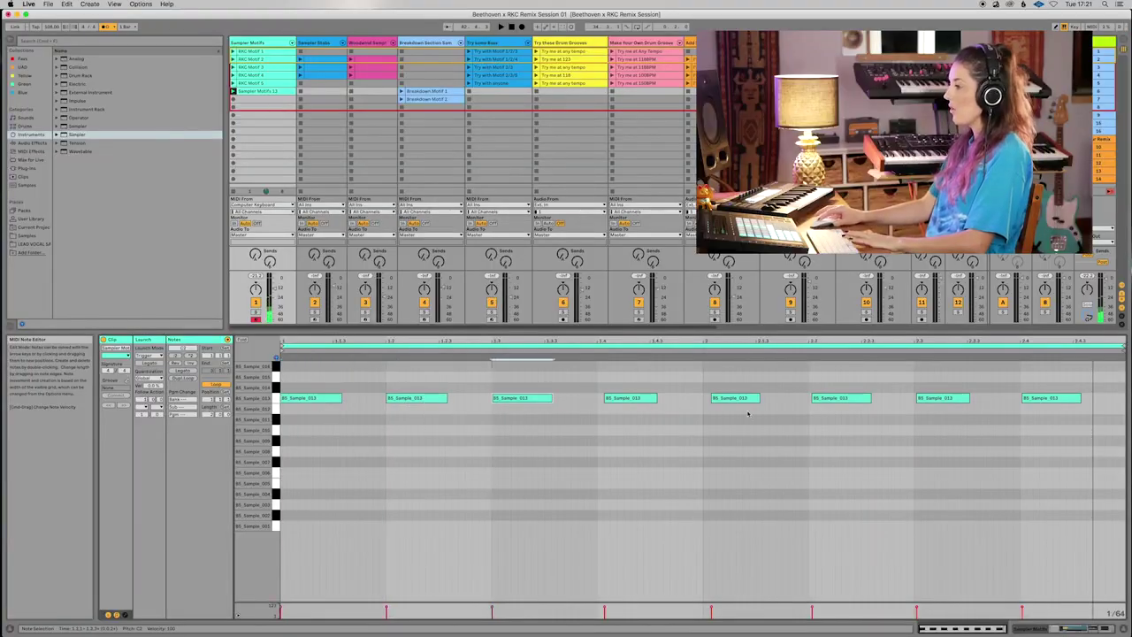
drag(313, 375, 1047, 527)
right_click(774, 475)
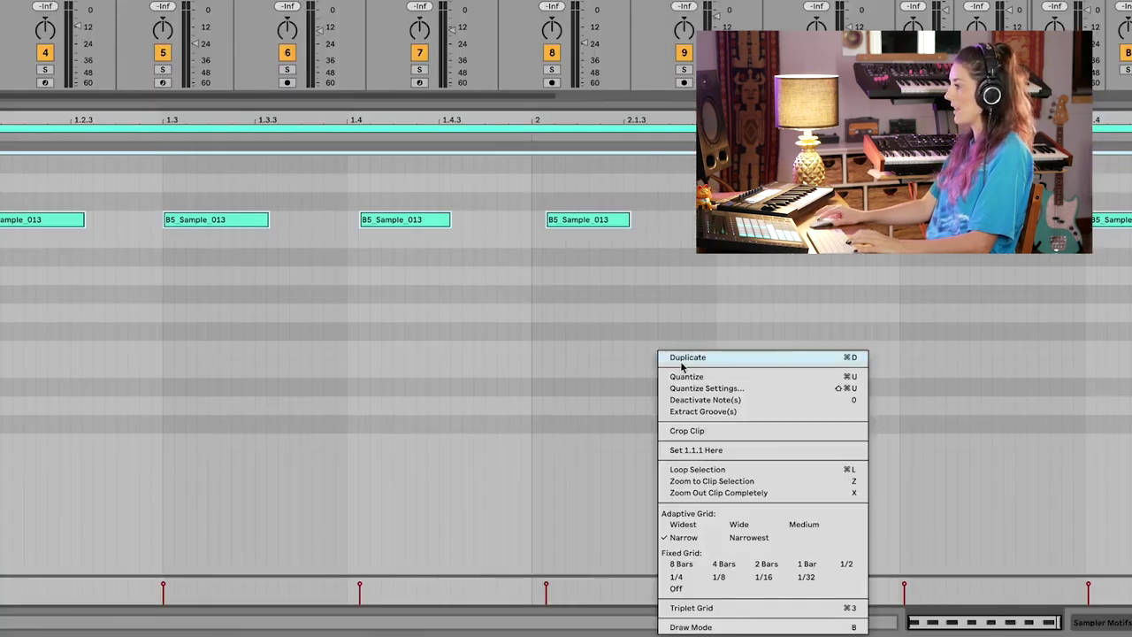
key(Escape)
click(376, 224)
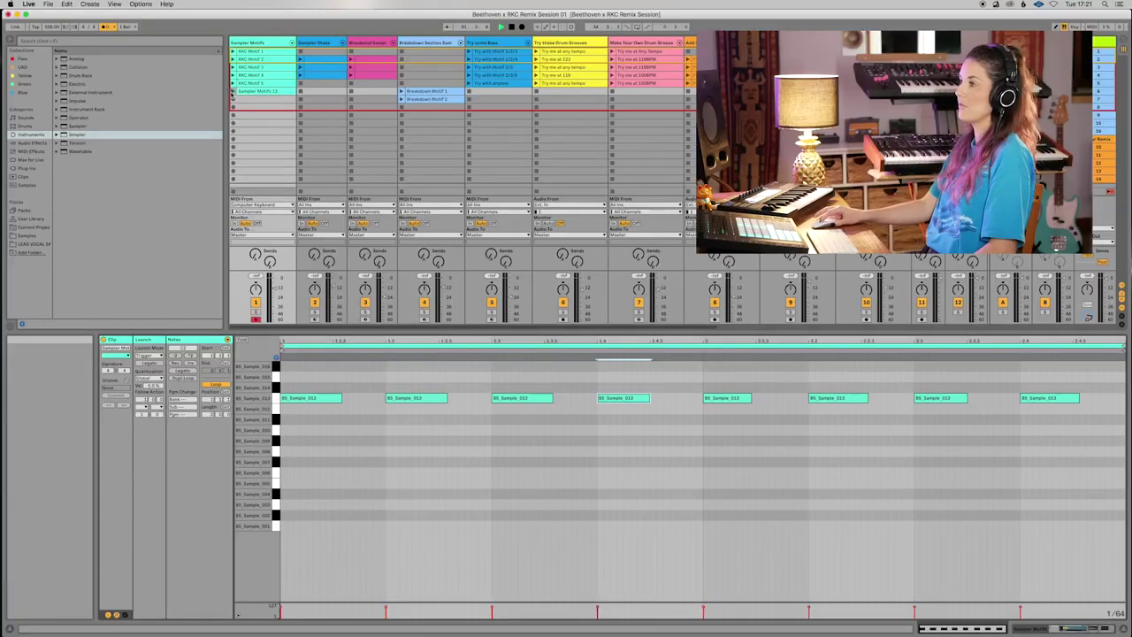
Play the quantized clip, compare it with RKC Motif 1, 2 and 3, and launch it again.
click(196, 135)
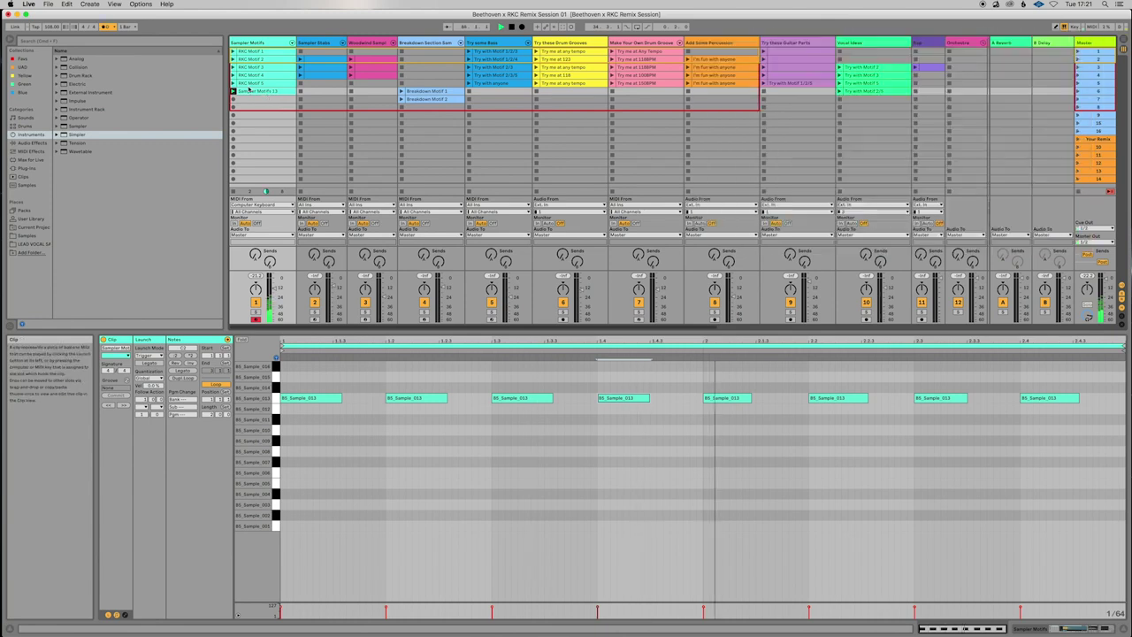
click(236, 52)
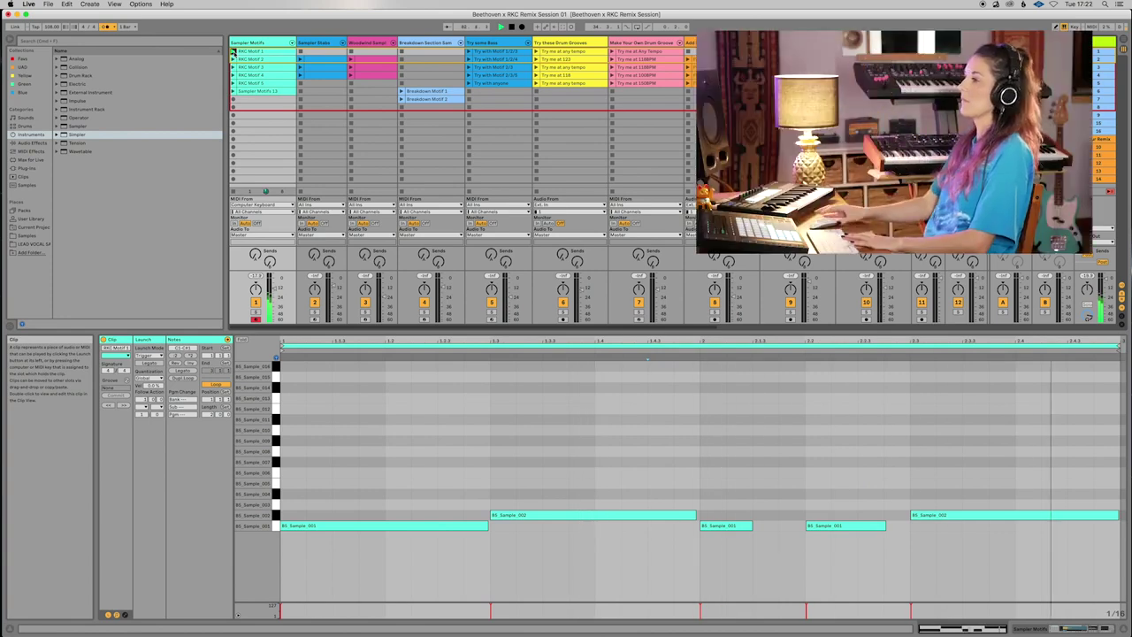
click(236, 58)
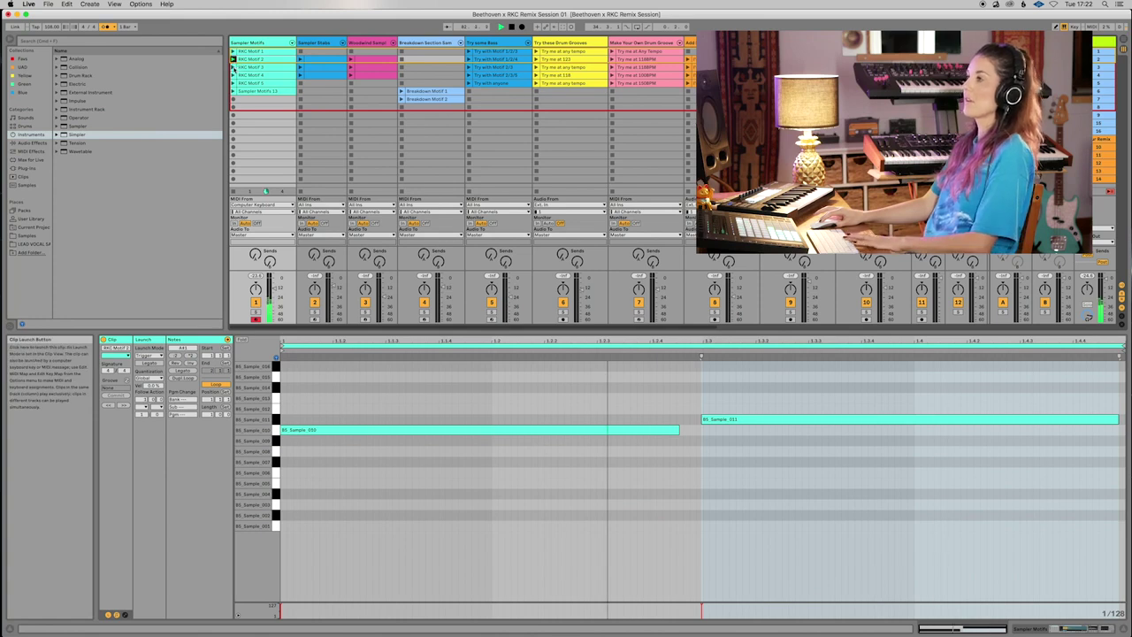
click(234, 67)
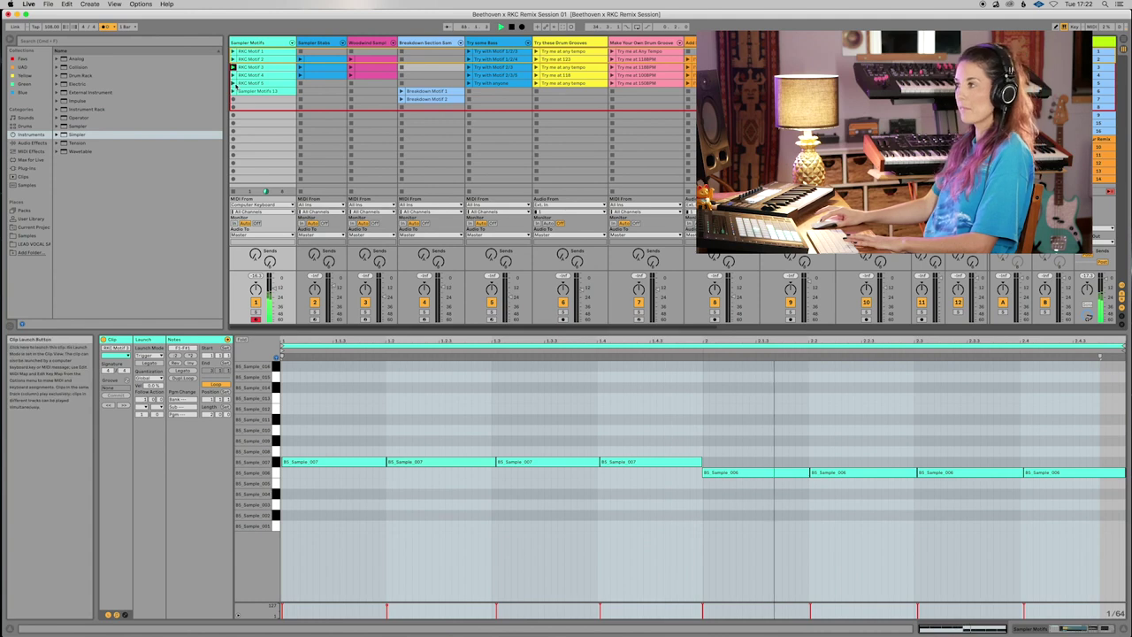
click(235, 91)
click(234, 91)
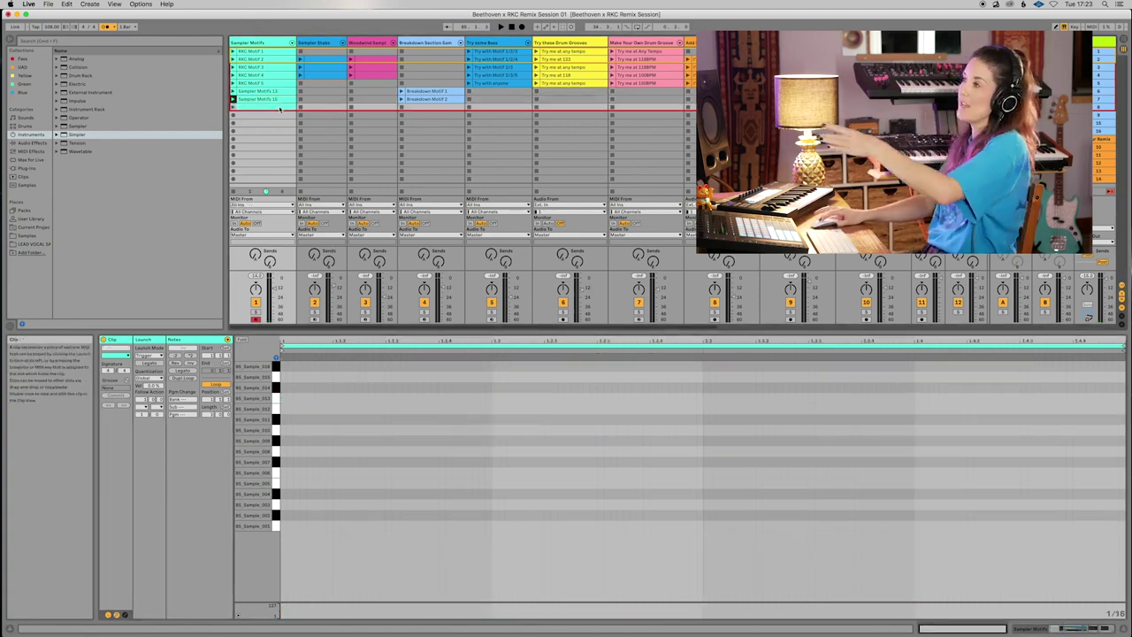
Add notes on samples 001, 002, 013, 006 and 010 to the empty Sampler Motifs clip in scene 7 and launch it.
double_click(305, 527)
double_click(531, 515)
double_click(671, 398)
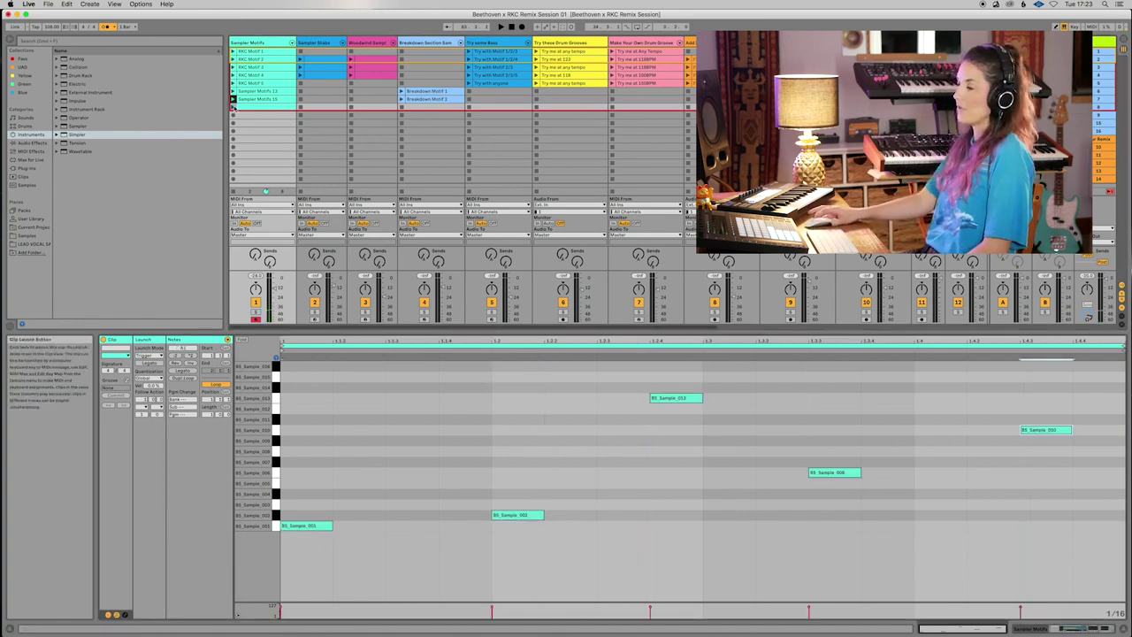
click(234, 99)
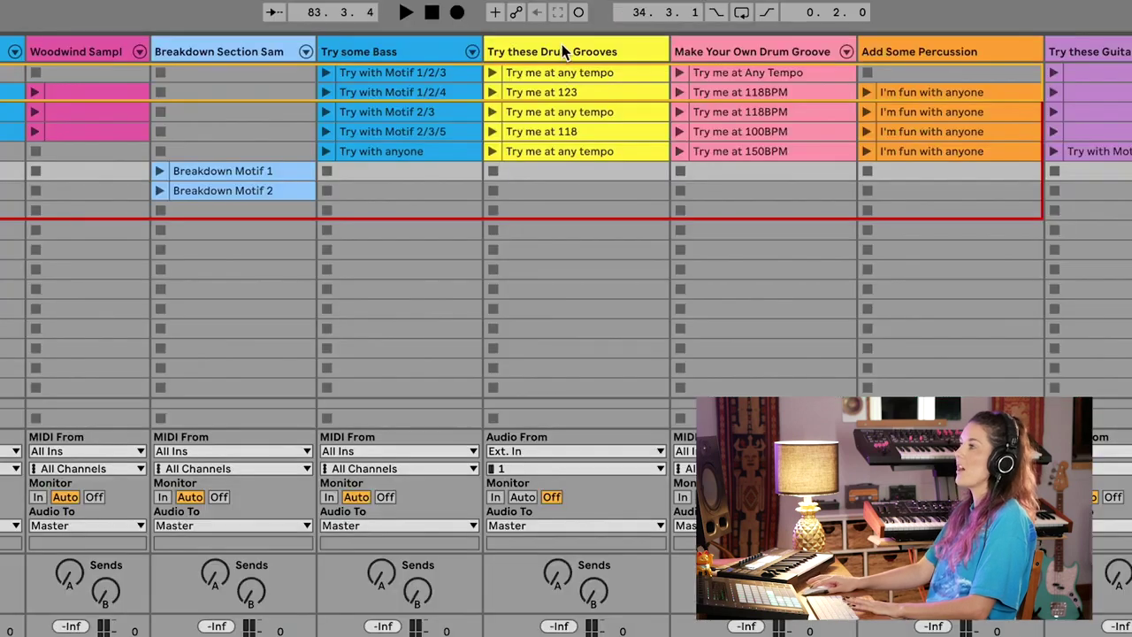
Launch the first any-tempo clip on the Try these Drum Grooves track, and switch to the "Try me at 123" clip.
click(564, 91)
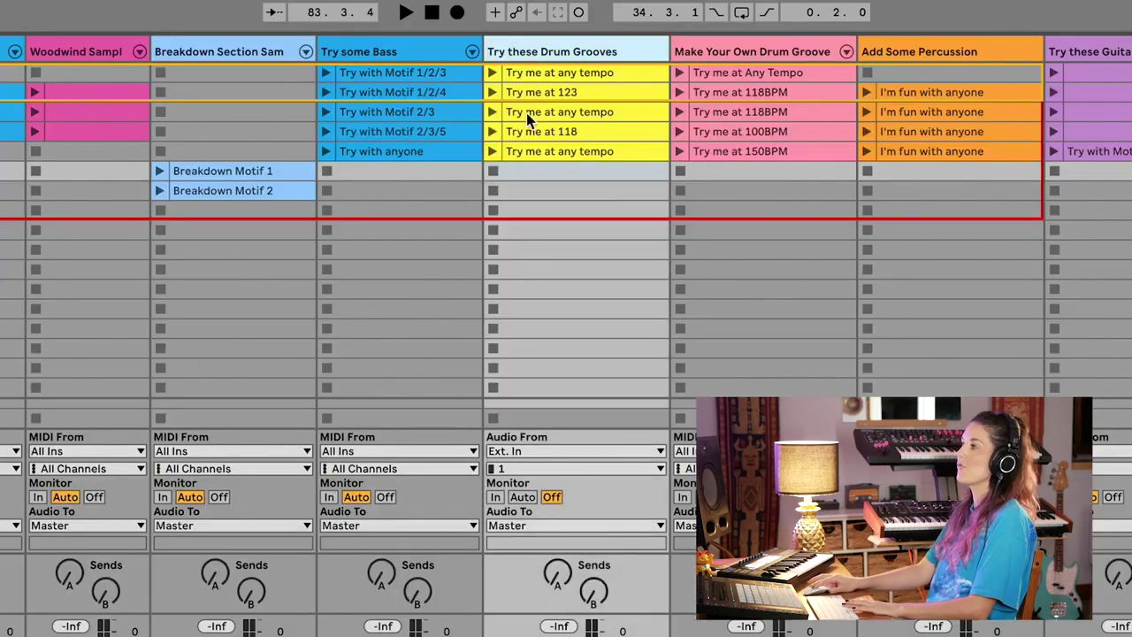
click(492, 73)
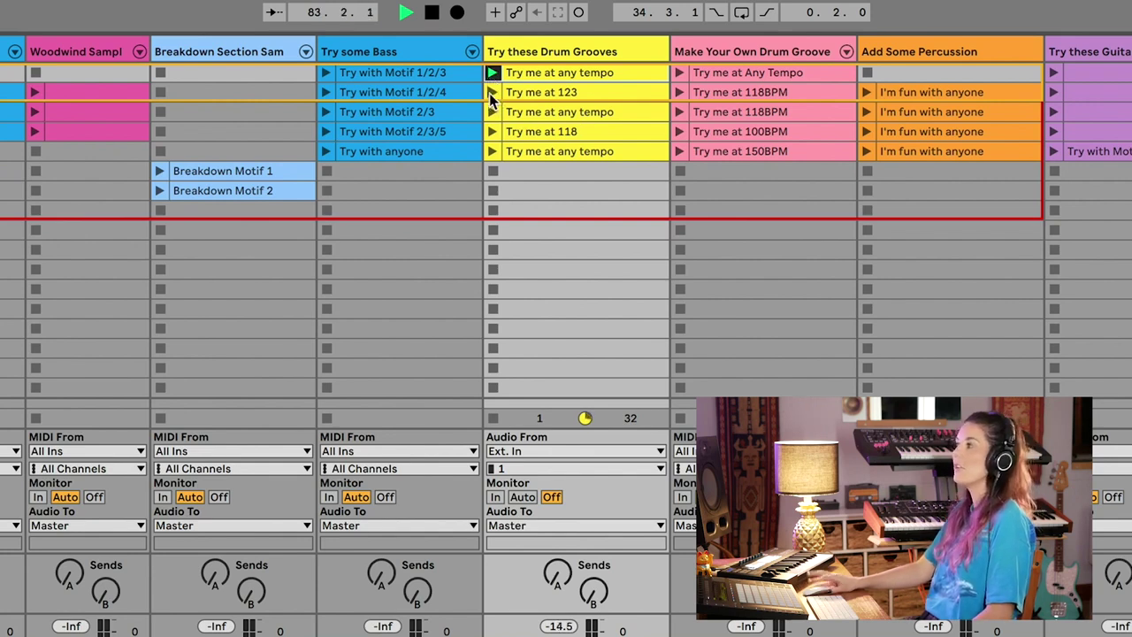
click(492, 93)
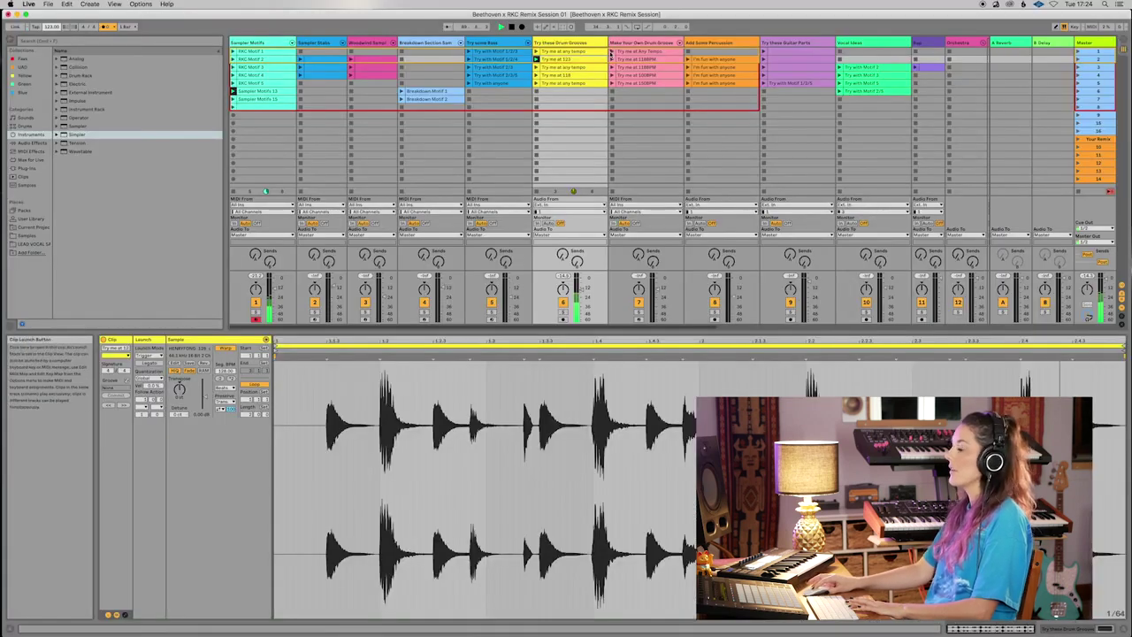
Layer the "Try me at Any Tempo" drum clip, the scene 5 percussion clip, the first guitar clip and the scene 3 vocal clip over the groove.
click(611, 52)
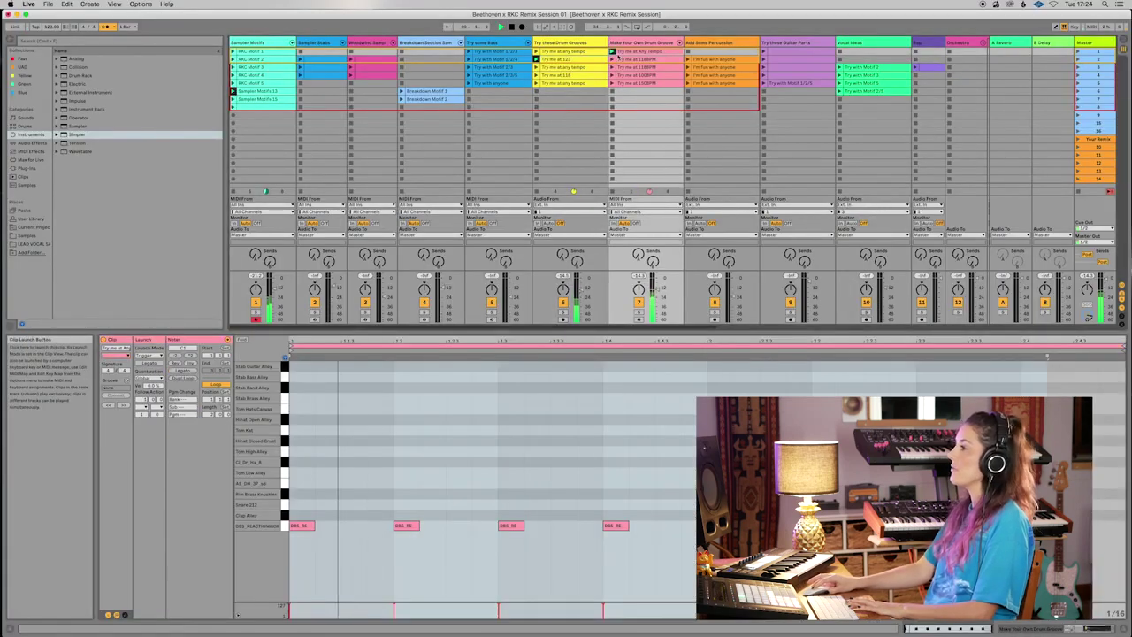
click(687, 84)
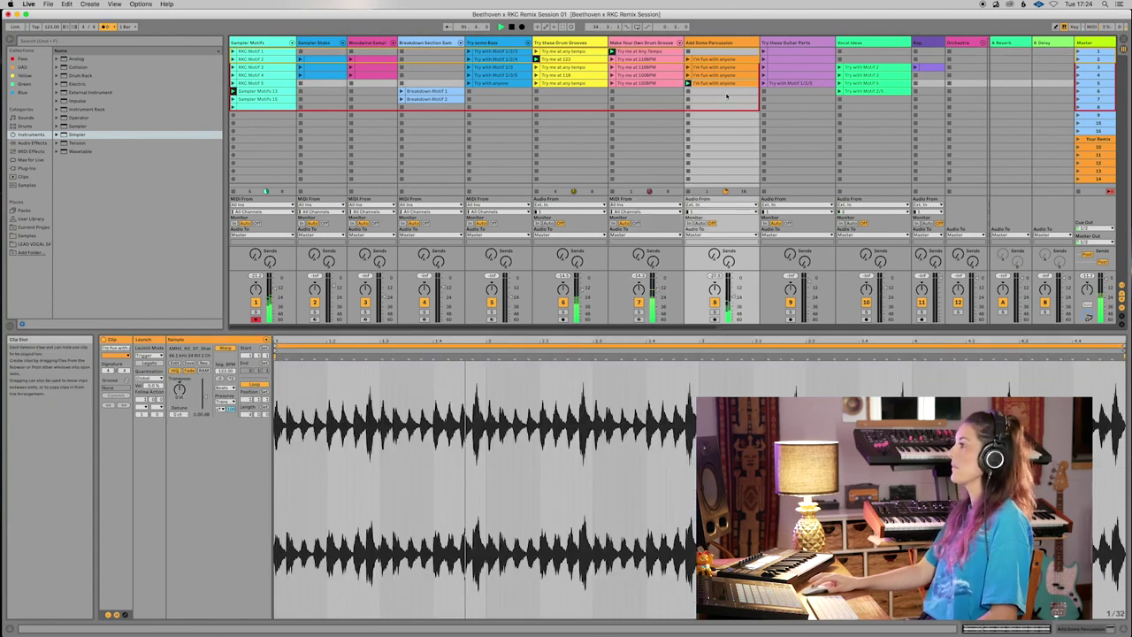
click(764, 53)
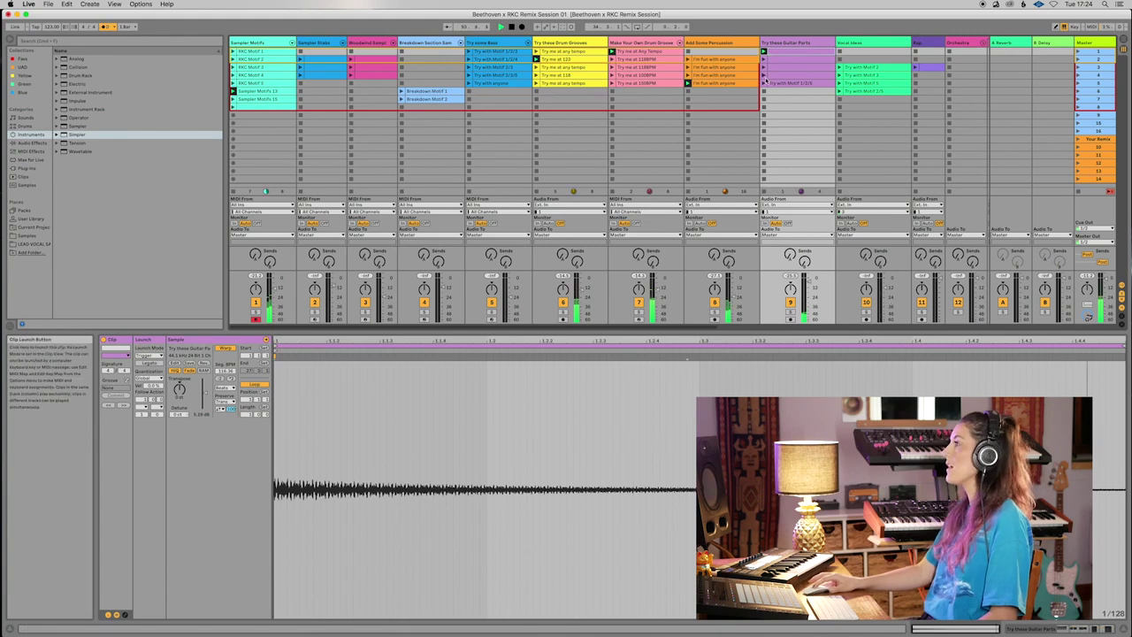
click(839, 67)
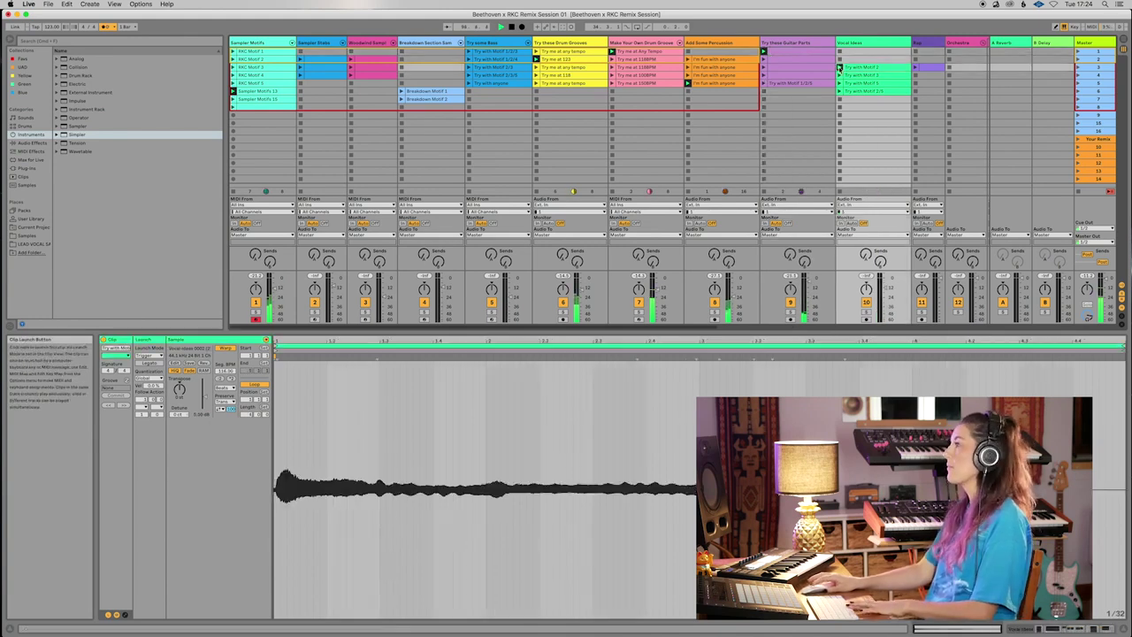